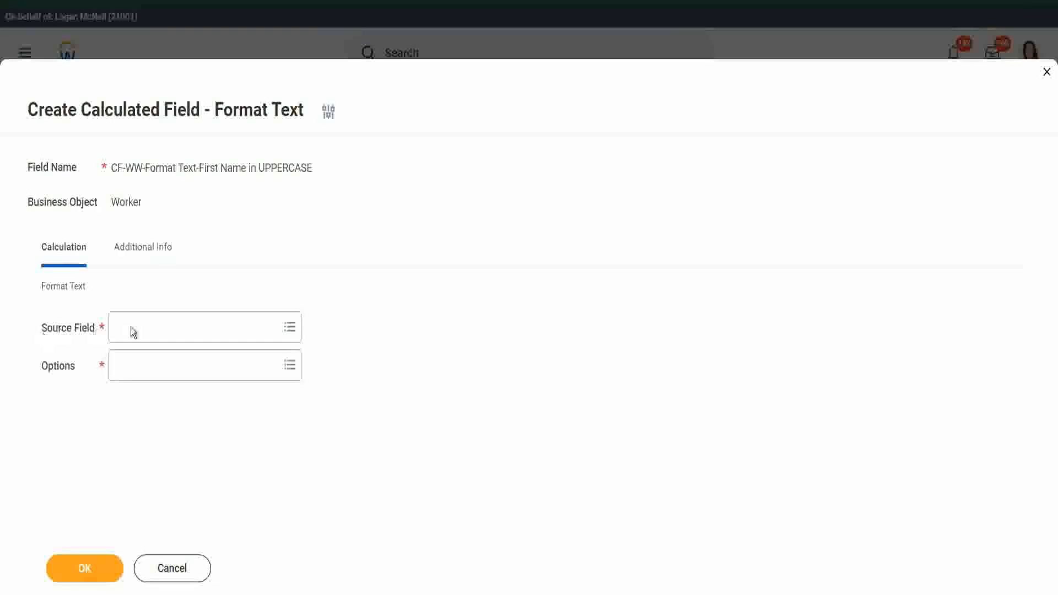
Step: Search 'first name' and select the Workday-delivered First Name as the source field
left_click(191, 324)
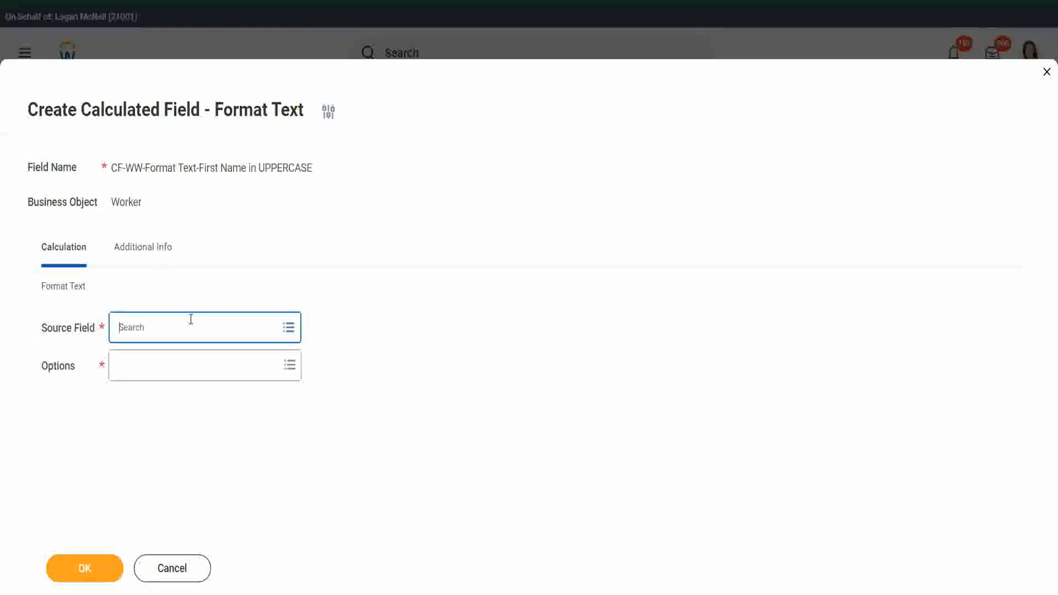
left_click(444, 308)
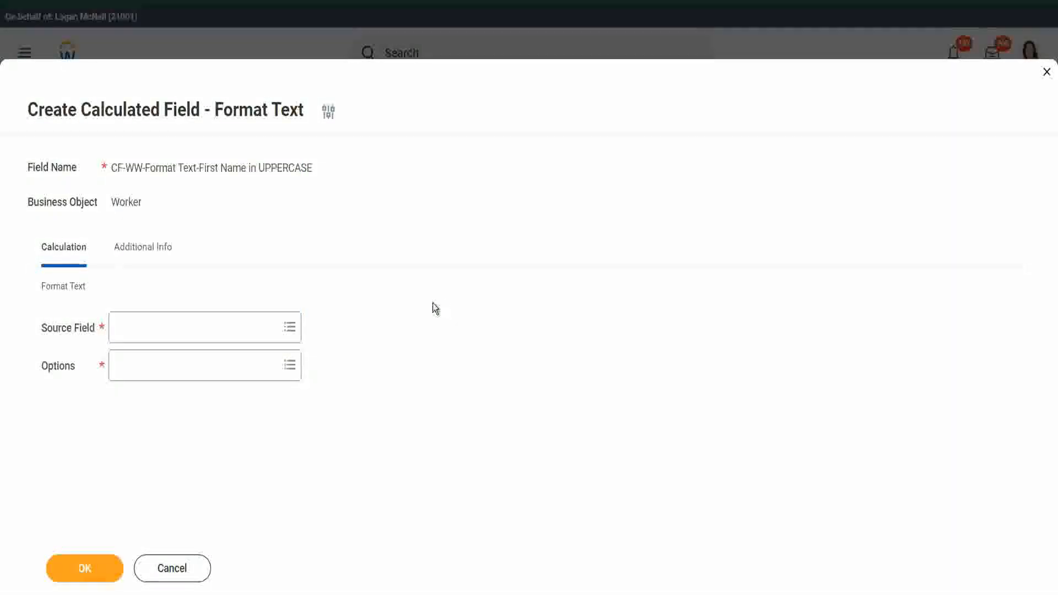
left_click(182, 330)
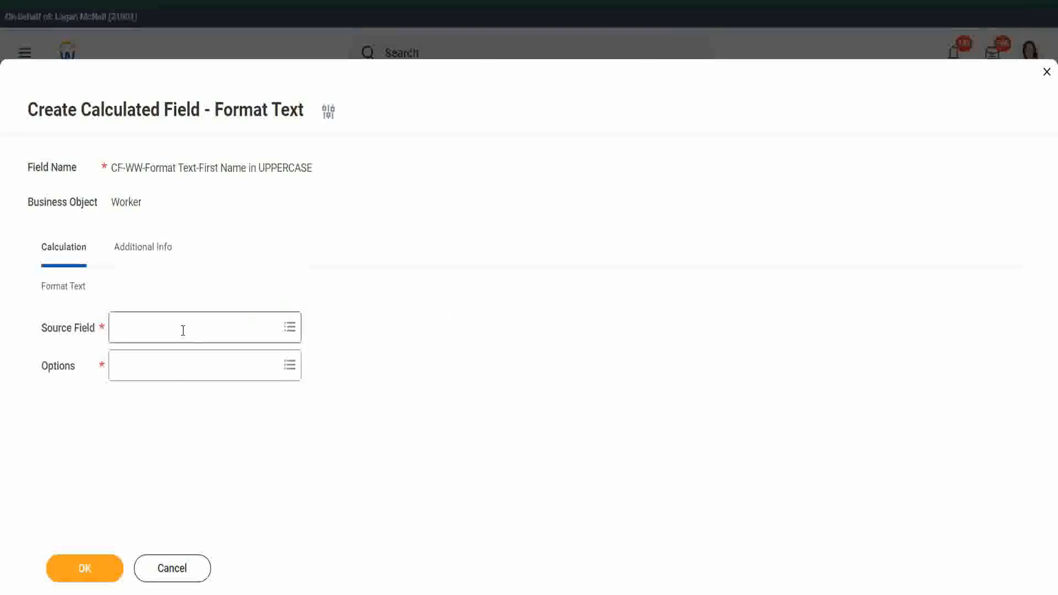
type("f")
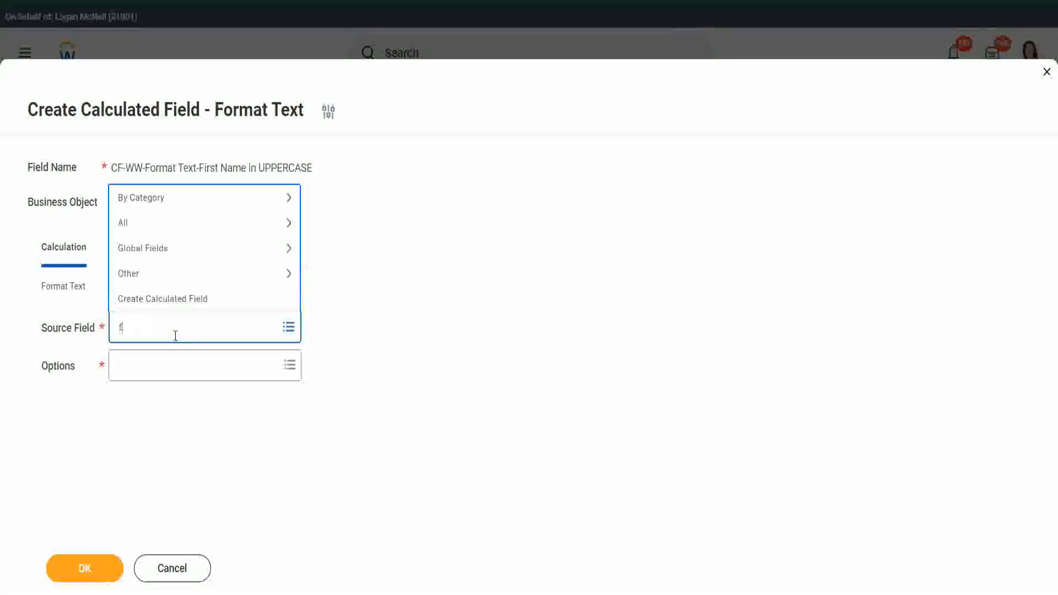
type("irst name")
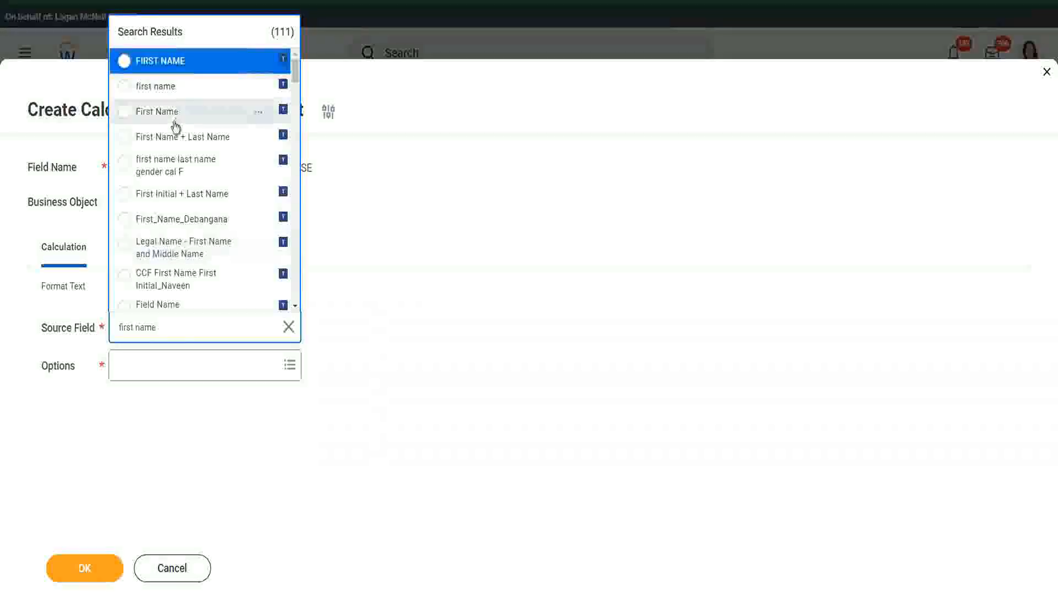
left_click(261, 112)
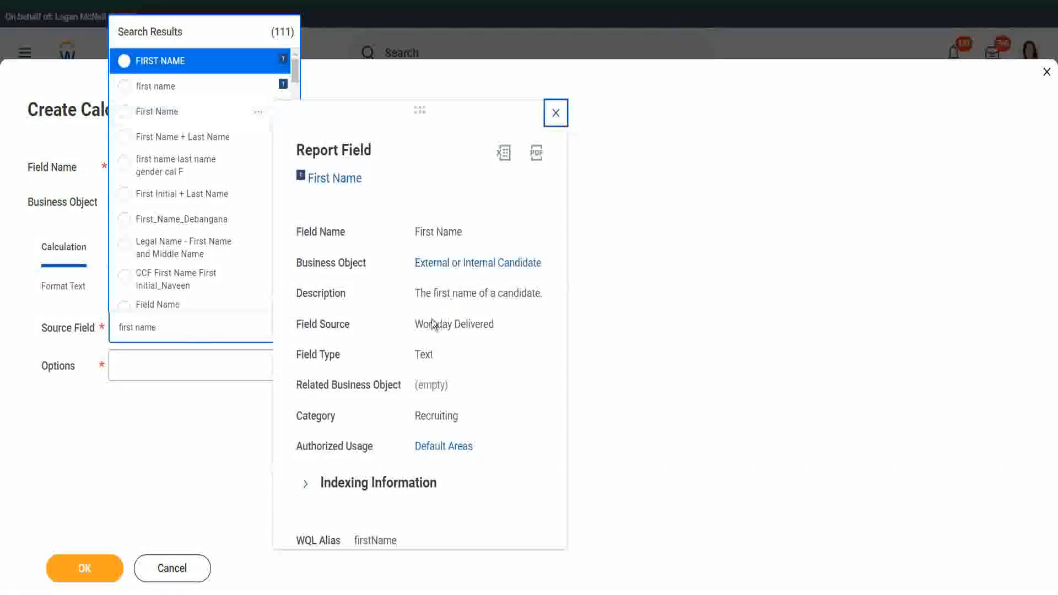
left_click_drag(415, 324, 495, 324)
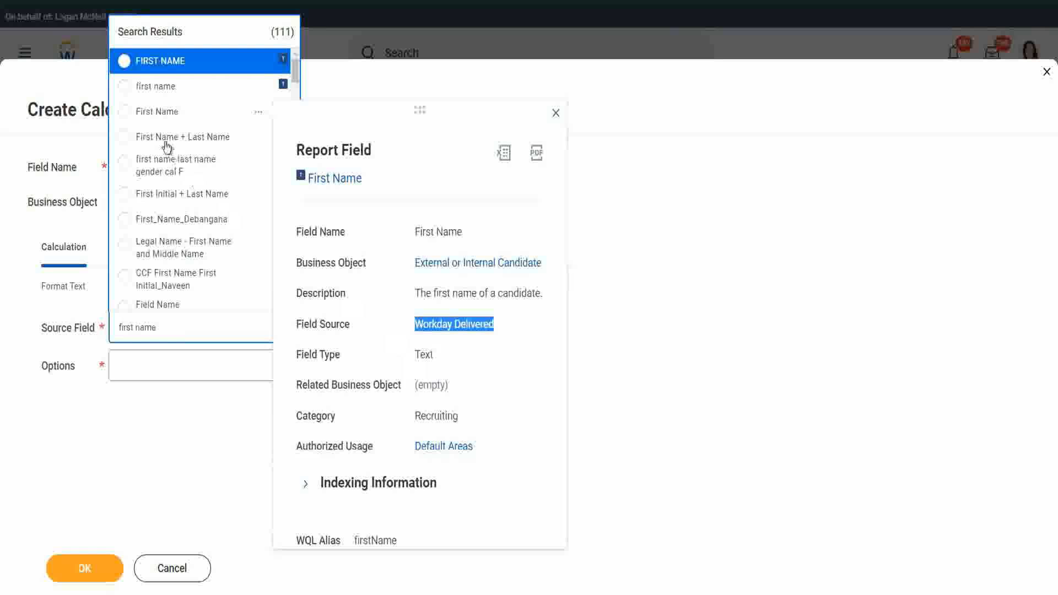
left_click(122, 112)
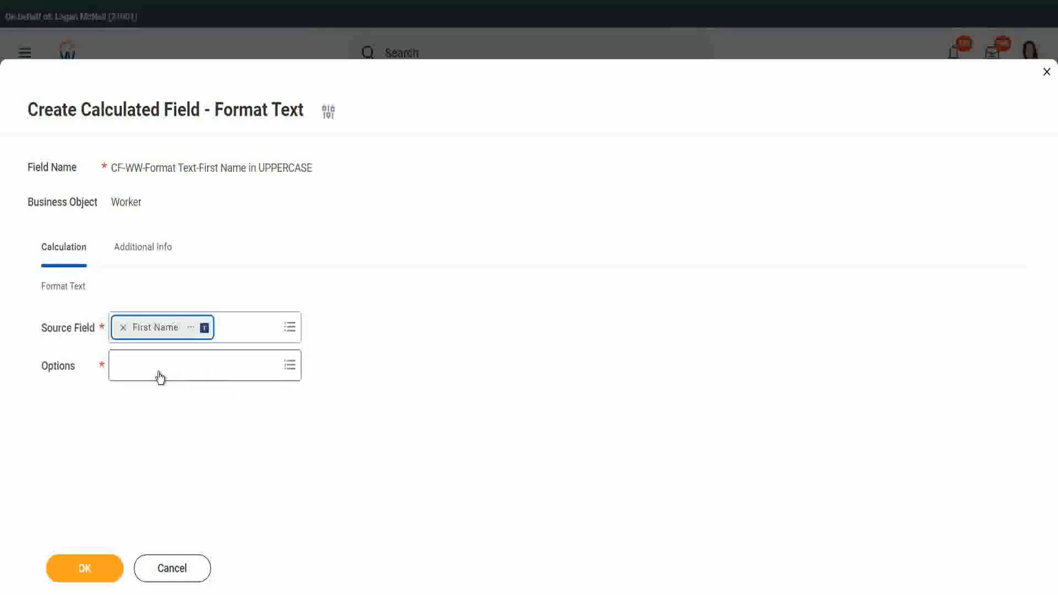
Step: Choose Upper Case as the format option, then switch to the Notepad++ notes
left_click(266, 365)
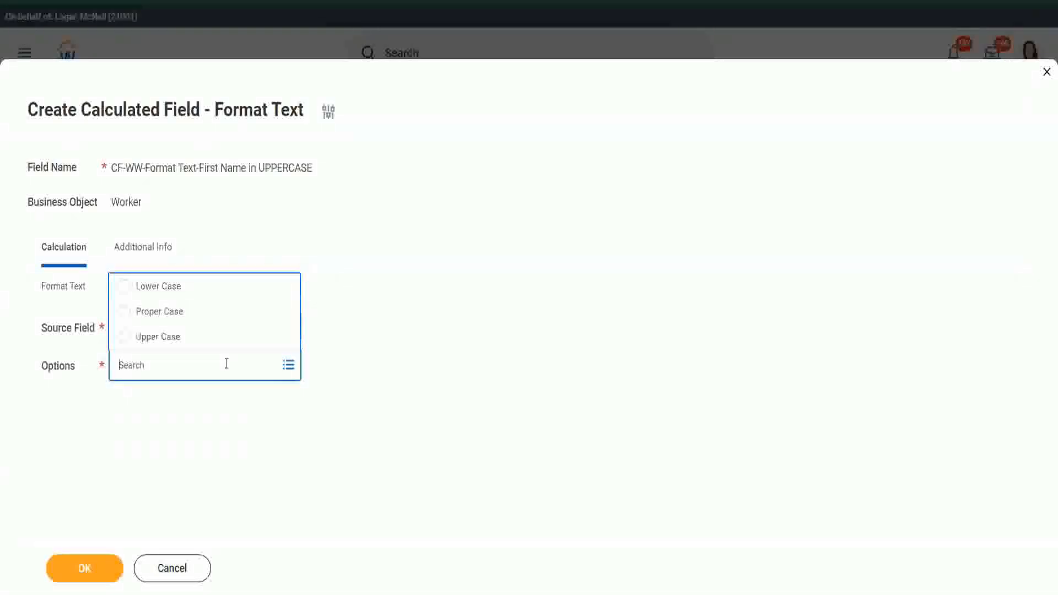
left_click(172, 342)
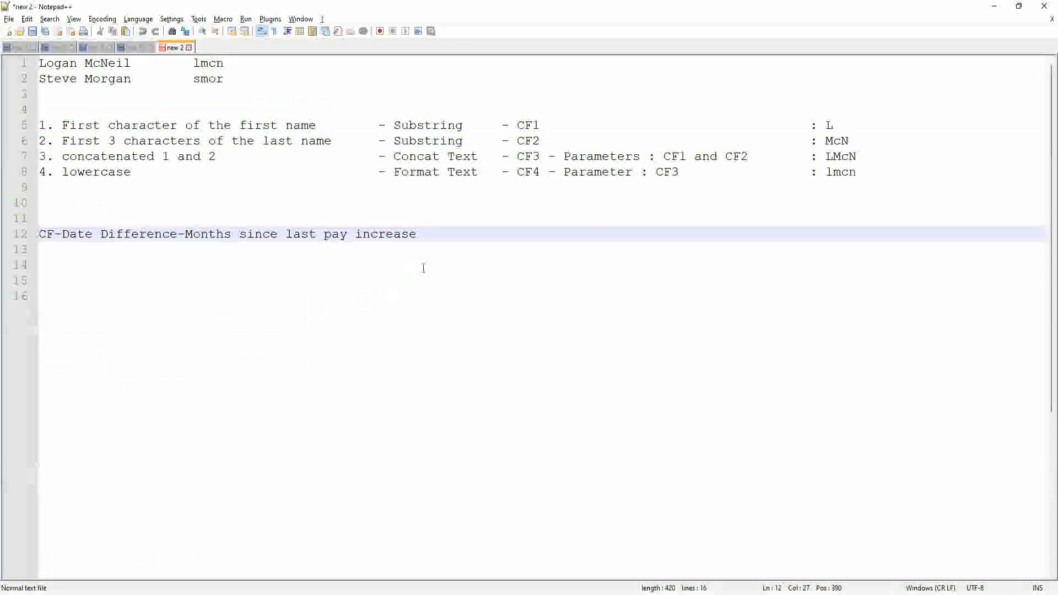
left_click(437, 234)
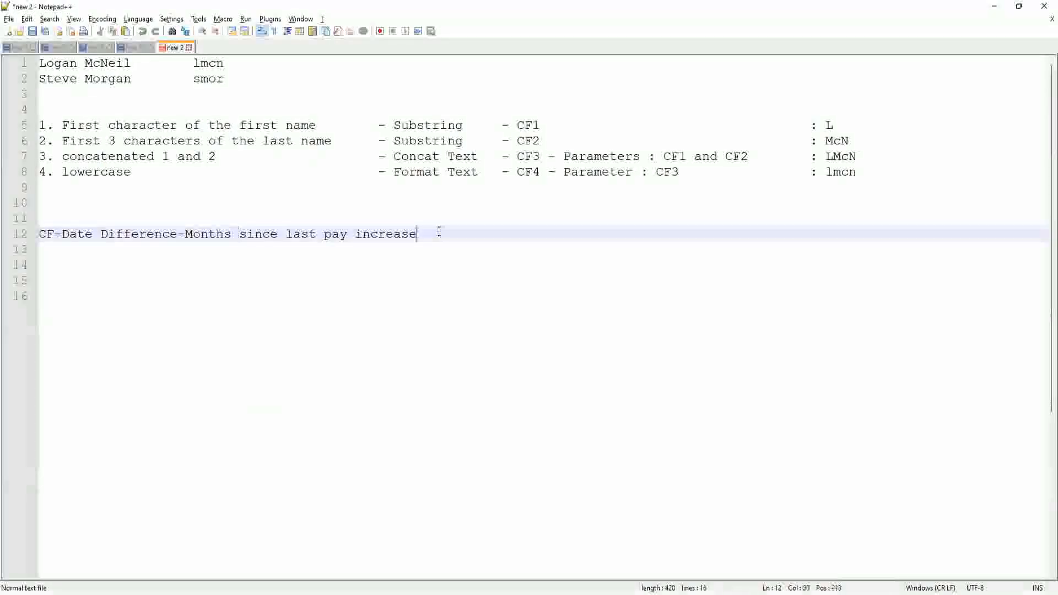
Step: Add the surname 'Mcneil' after the short code on line 1, separated by a tab
left_click(46, 64)
left_click(132, 64)
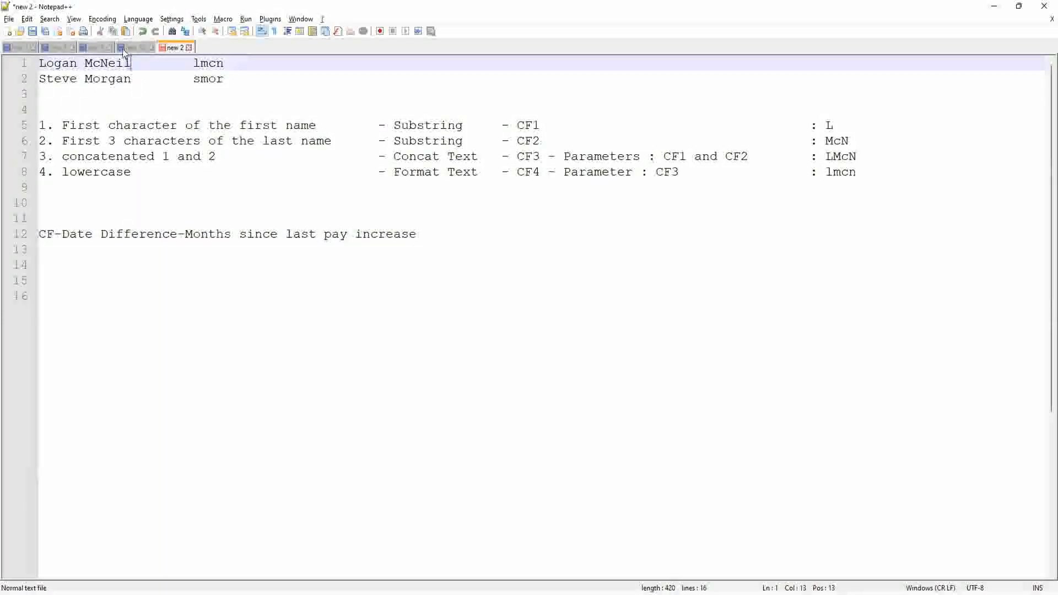
double_click(113, 63)
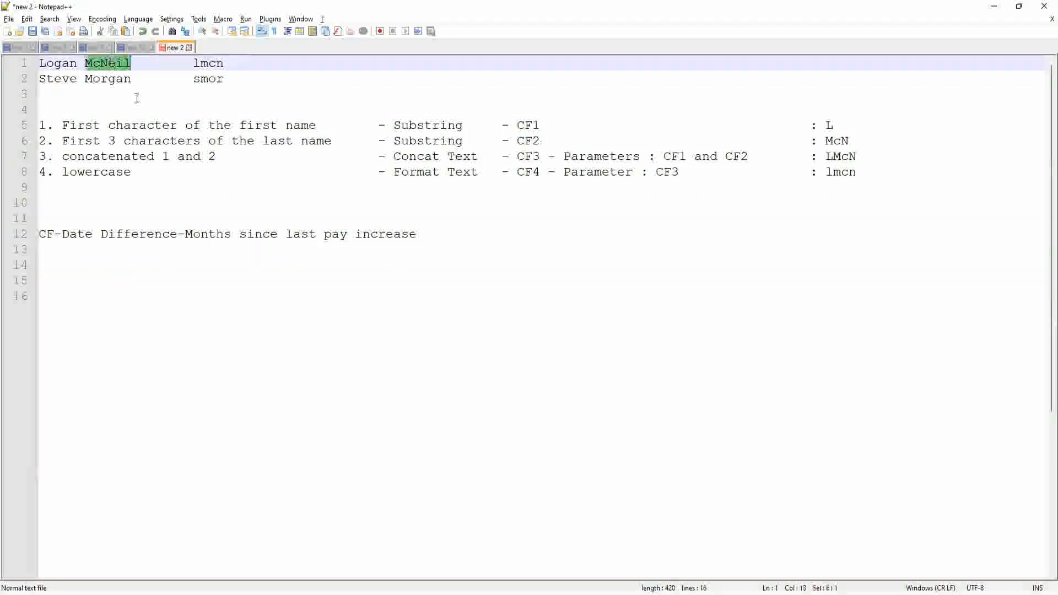
left_click(239, 65)
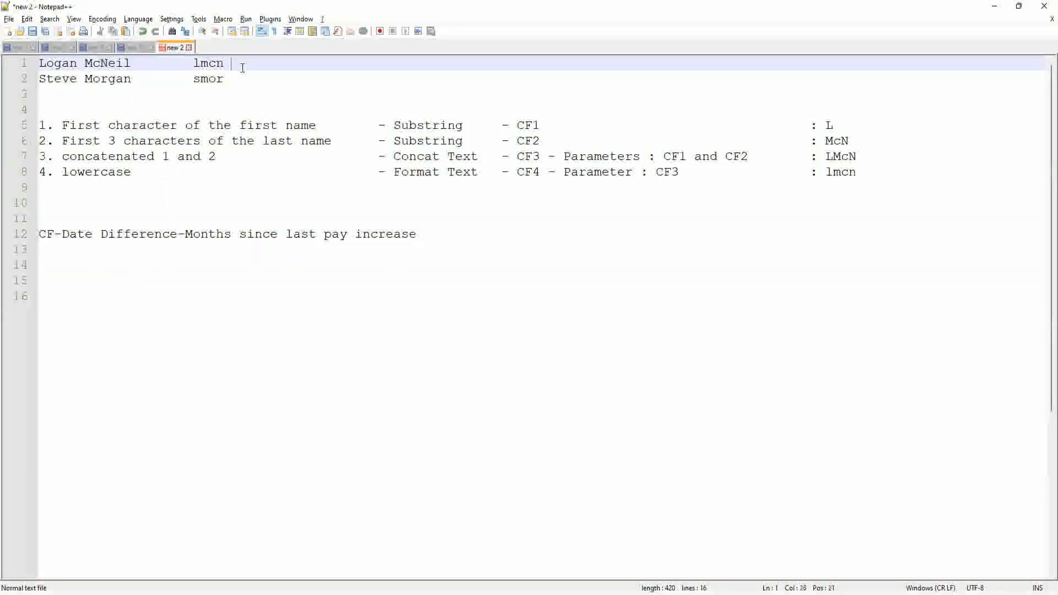
left_click(100, 64)
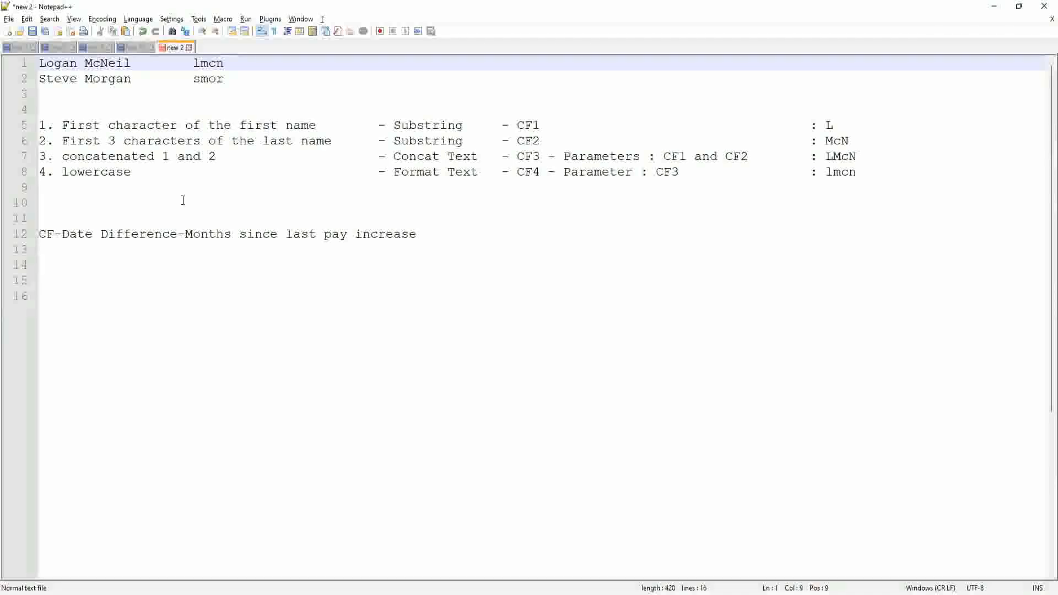
left_click(248, 61)
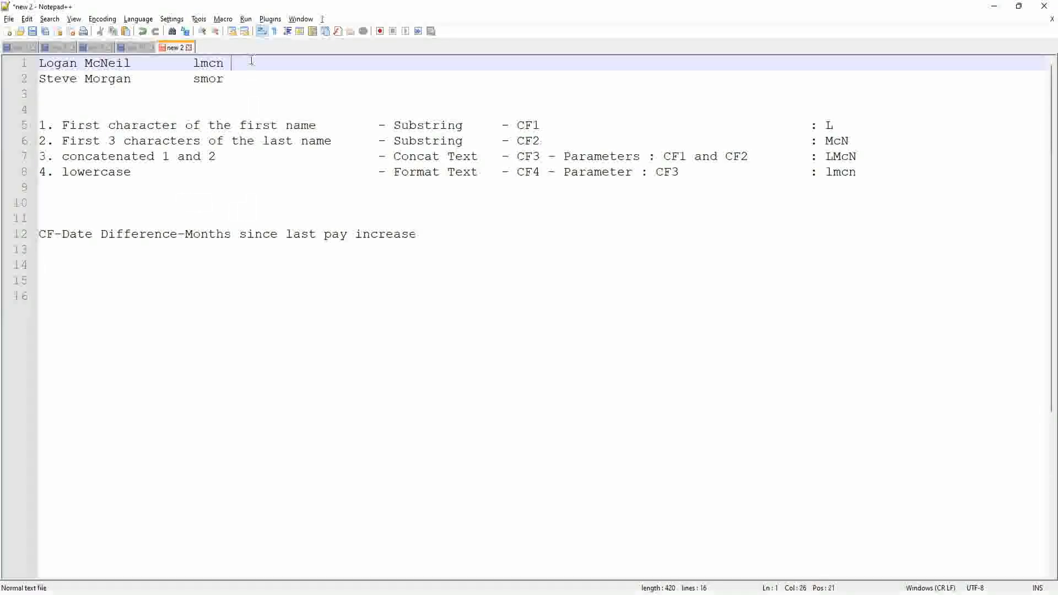
key("Tab")
key("Tab")
type("Mcneil")
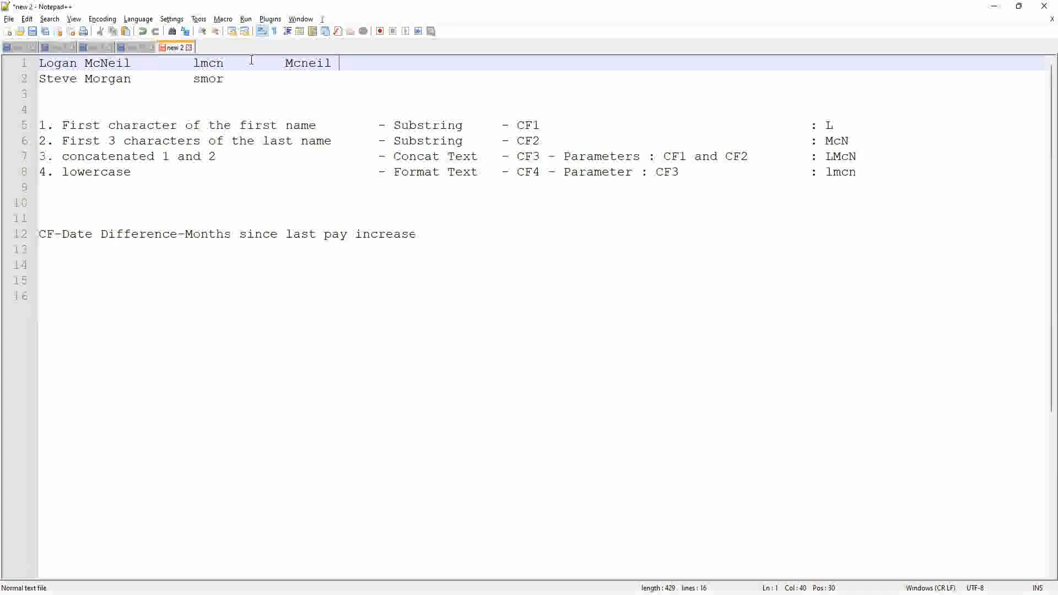
Step: List the case examples lowercase, UPPERCASE and Proper Case on separate lines 14–18
key("Down")
key("Down")
key("Down")
key("Down")
key("Down")
key("Down")
key("Down")
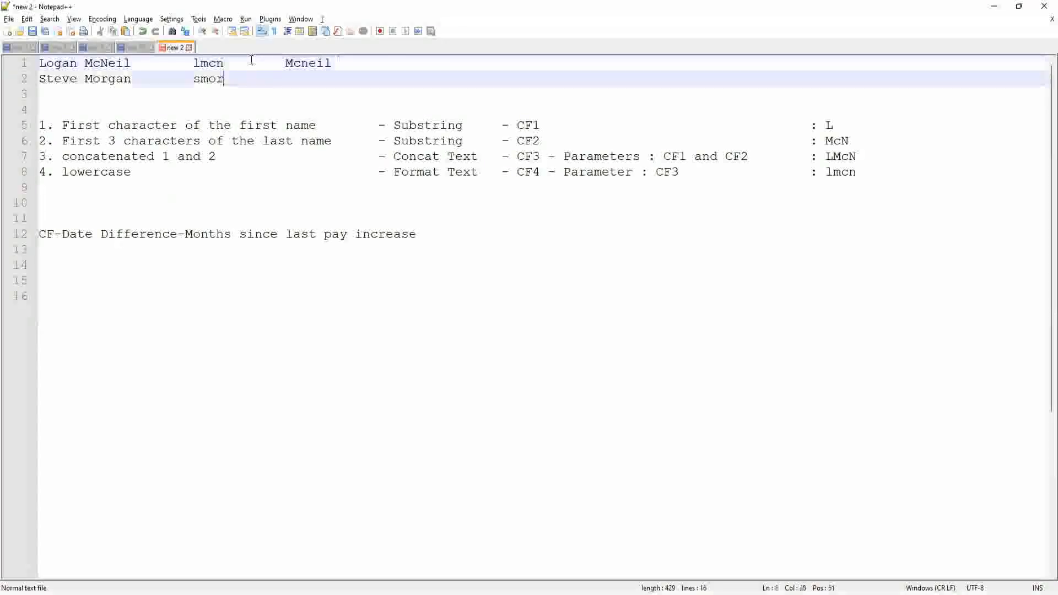
key("Down")
key("Down")
key("Down")
key("Down")
key("Down")
key("Down")
key("Down")
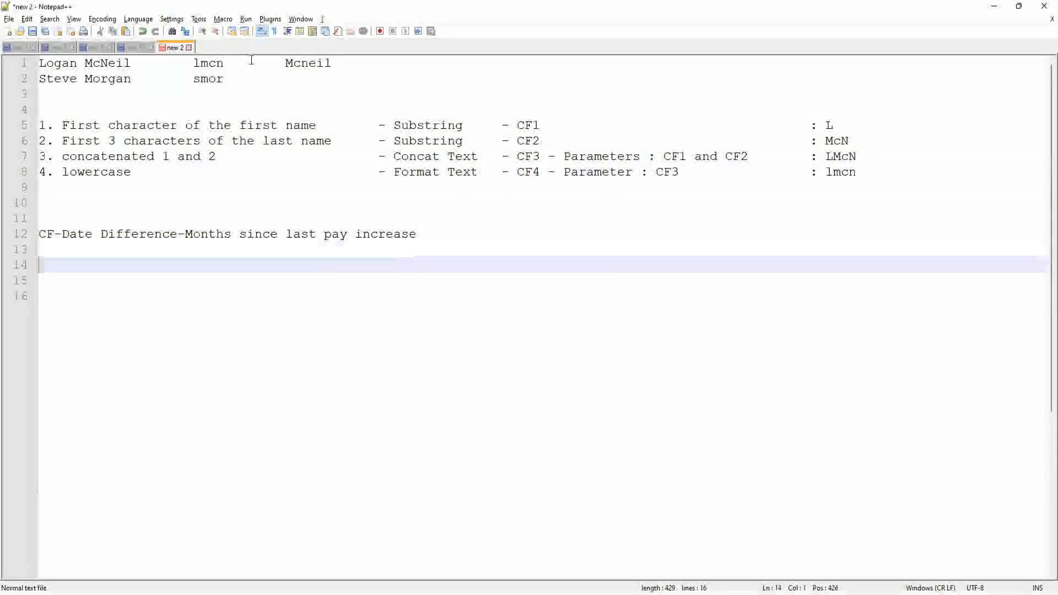
key("Up")
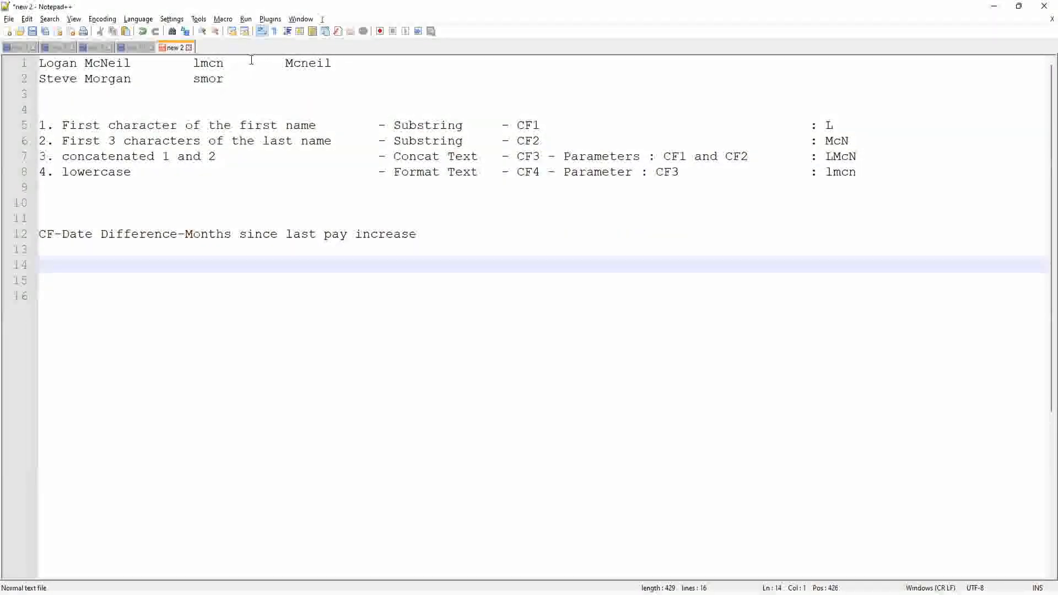
type("Lowe")
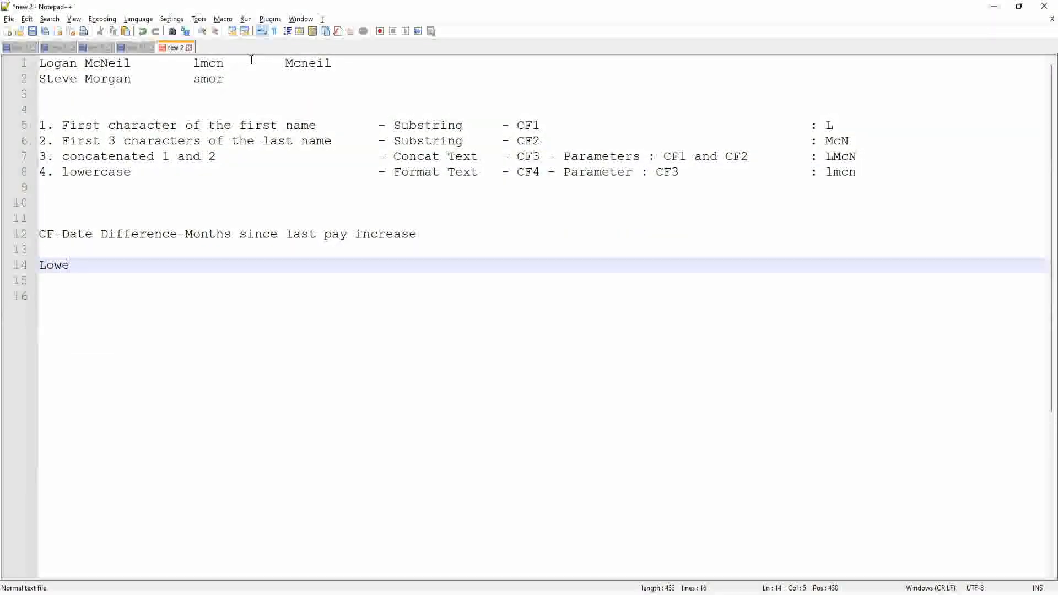
key("BackSpace")
key("BackSpace")
key("BackSpace")
key("BackSpace")
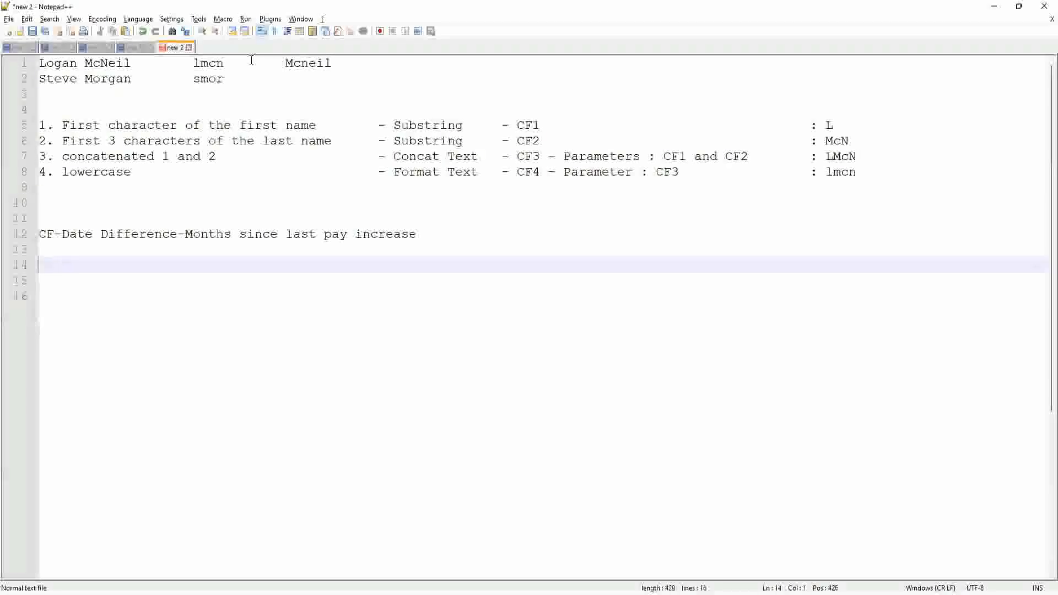
type("lowercase")
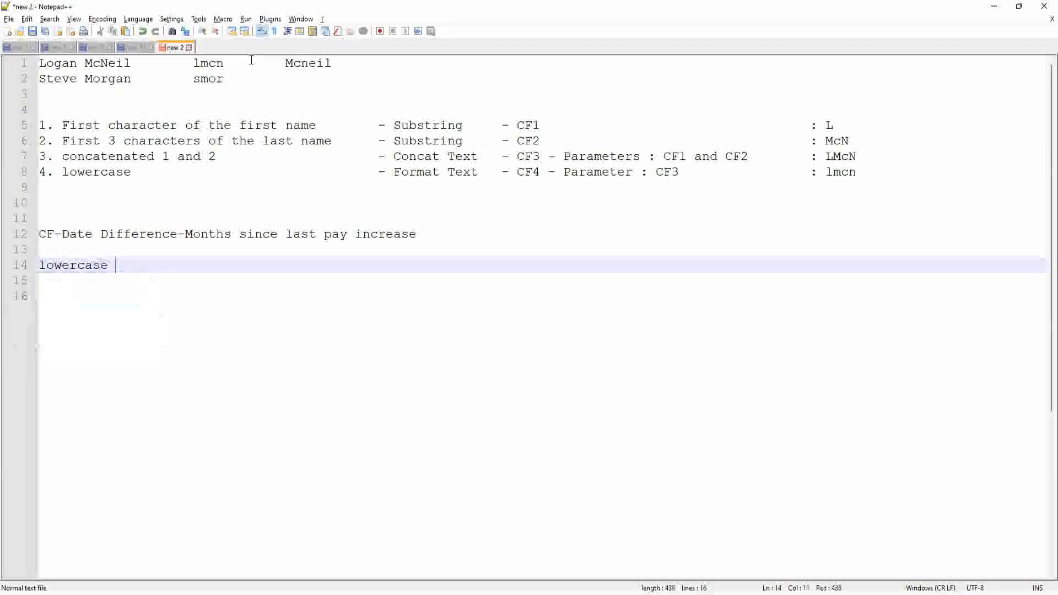
key("Return")
key("Return")
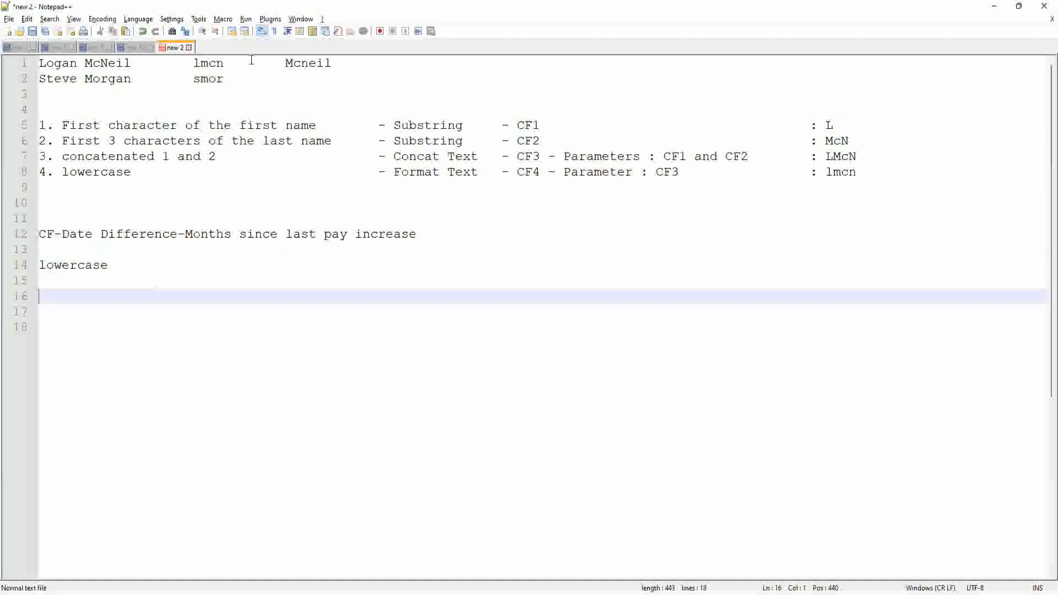
type("U")
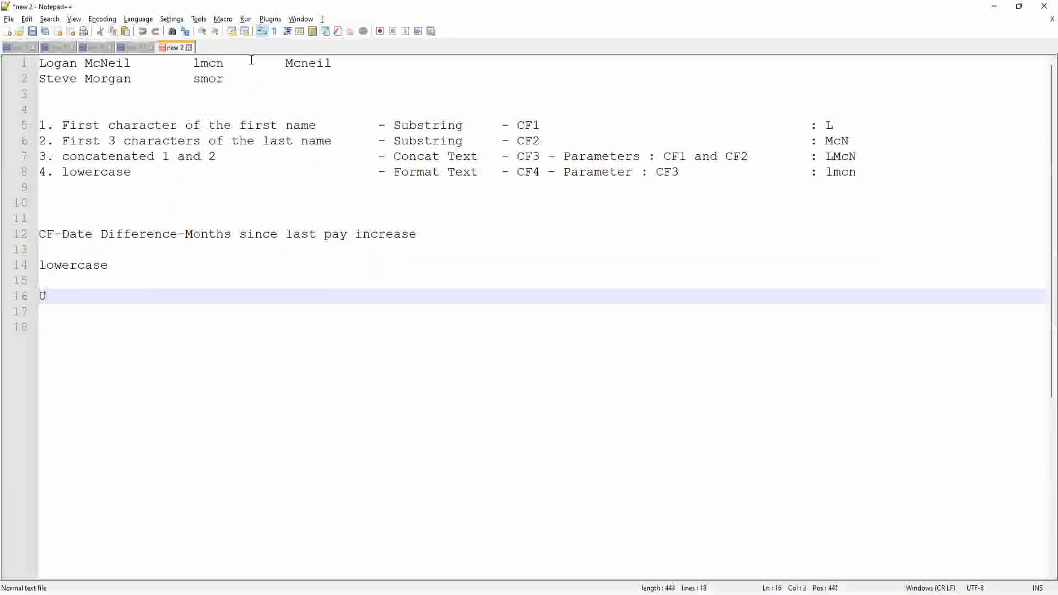
type("PPERCASE")
key("Return")
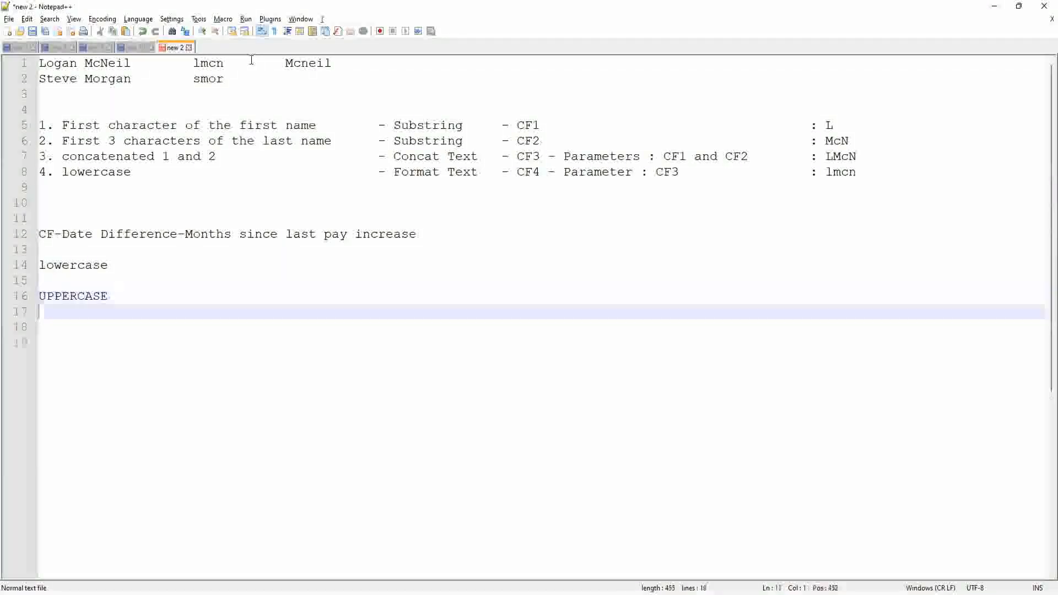
type("Proper Case")
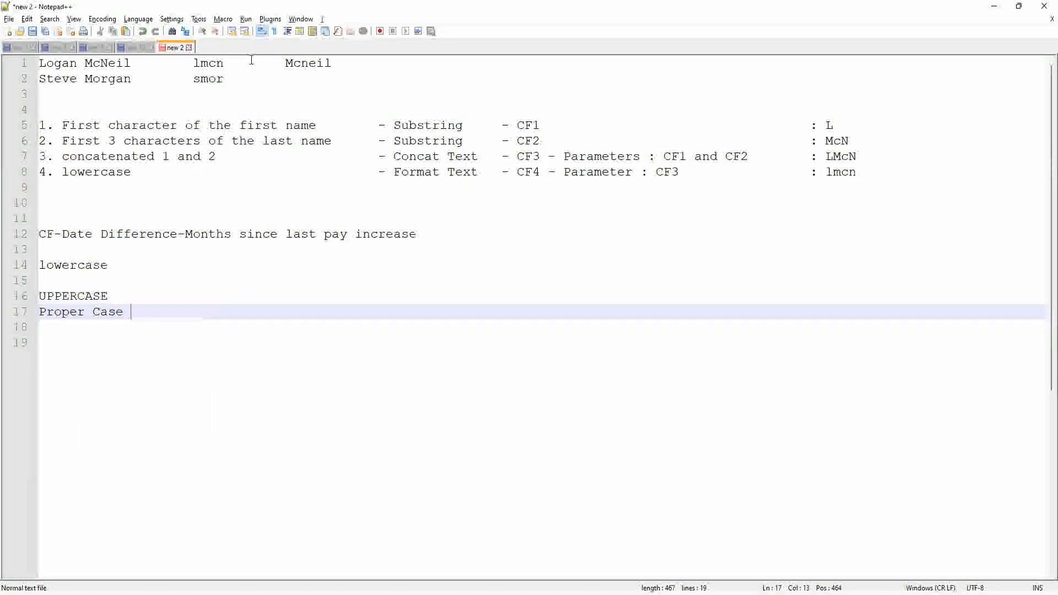
key("Return")
key("Up")
key("Return")
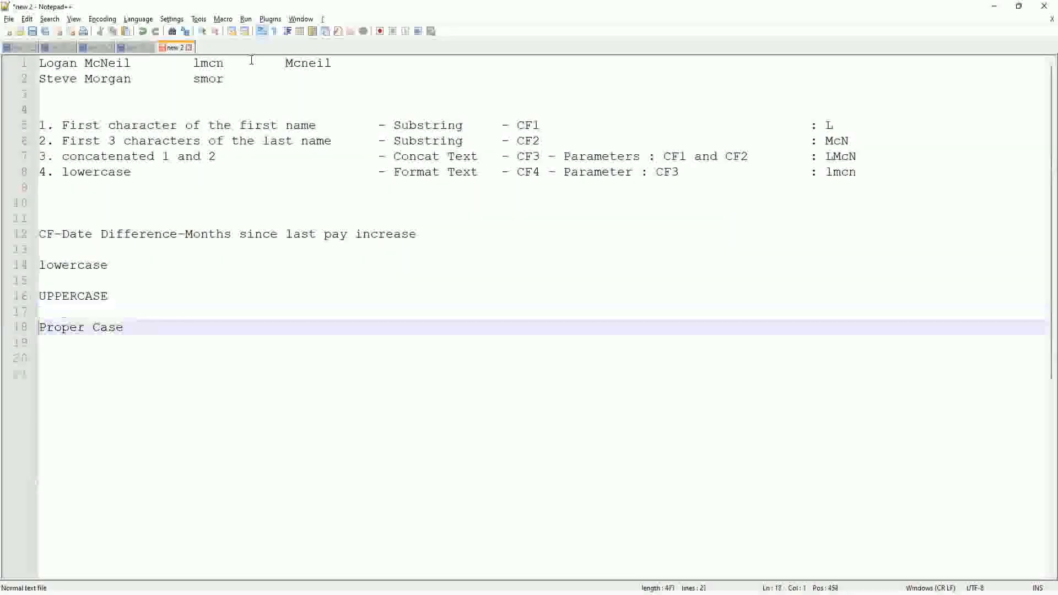
key("Down")
key("Down")
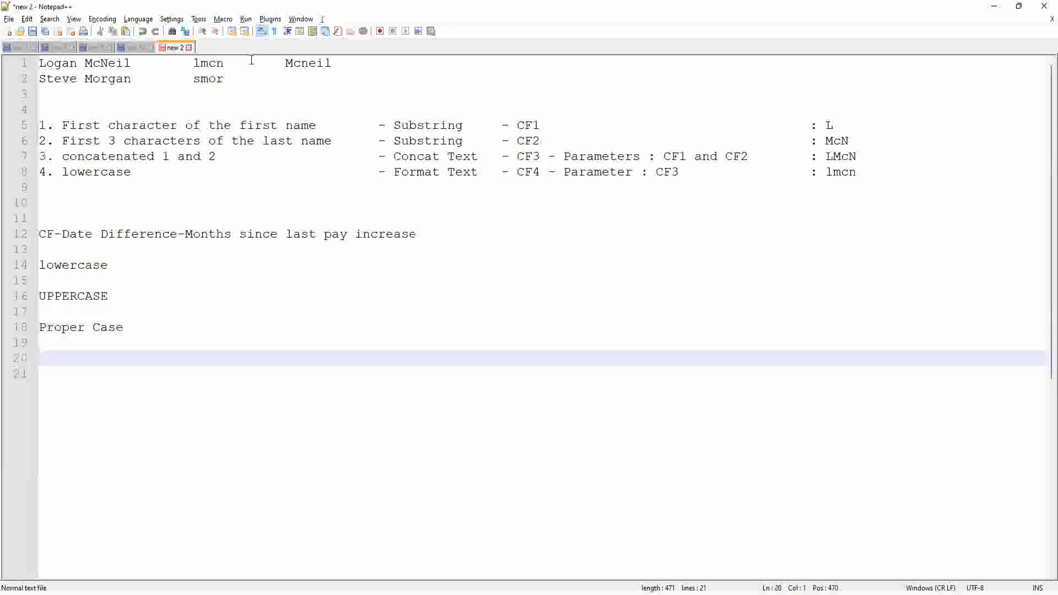
Step: Add a 'McNeil' line, then start a 'camelCase -' line two lines below it
type("McN")
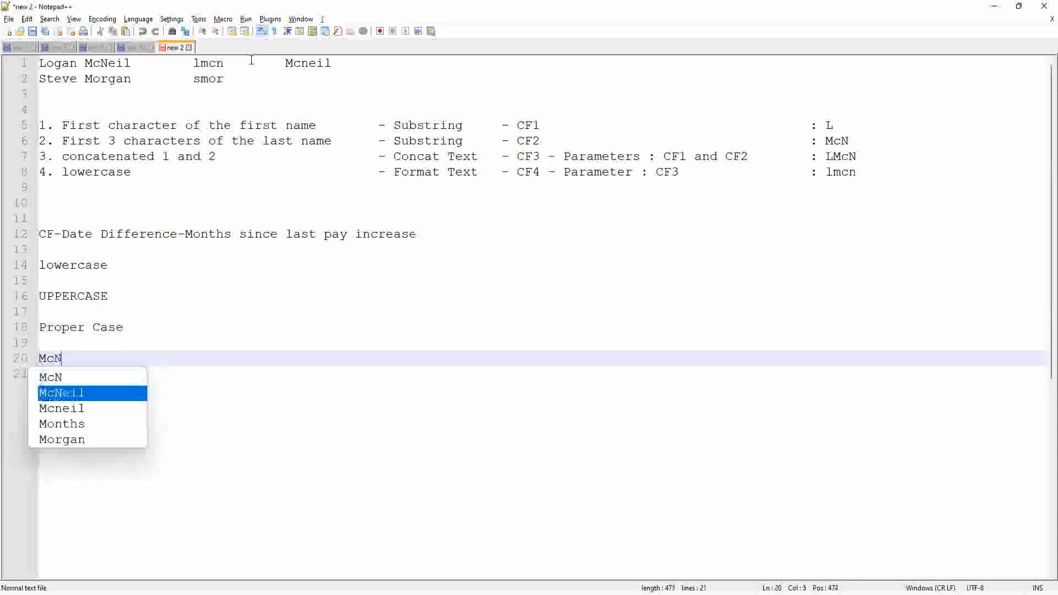
key("Return")
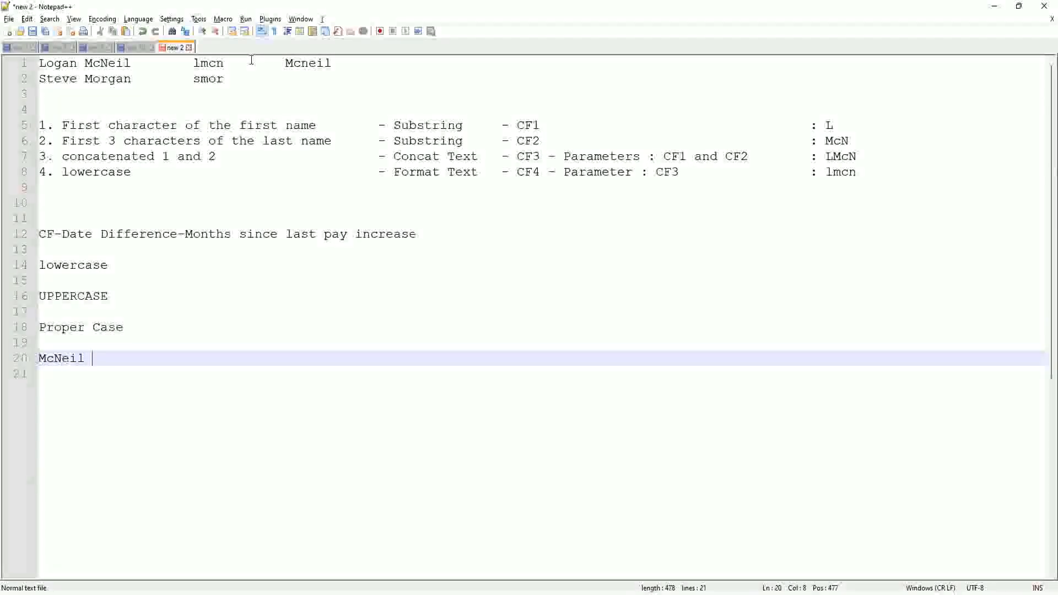
key("Return")
key("Return")
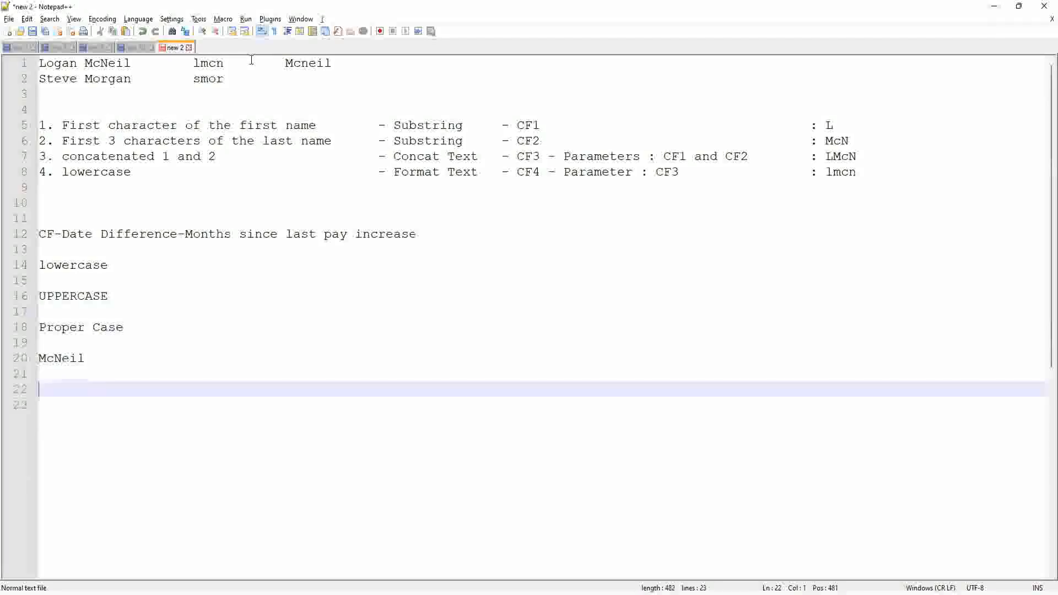
type("camelCase")
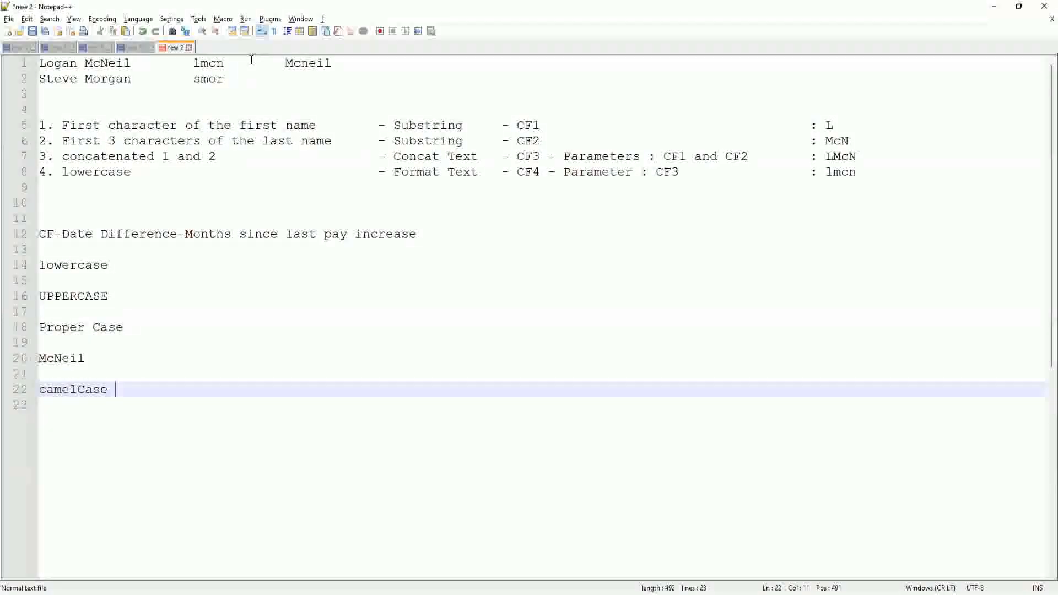
type("-")
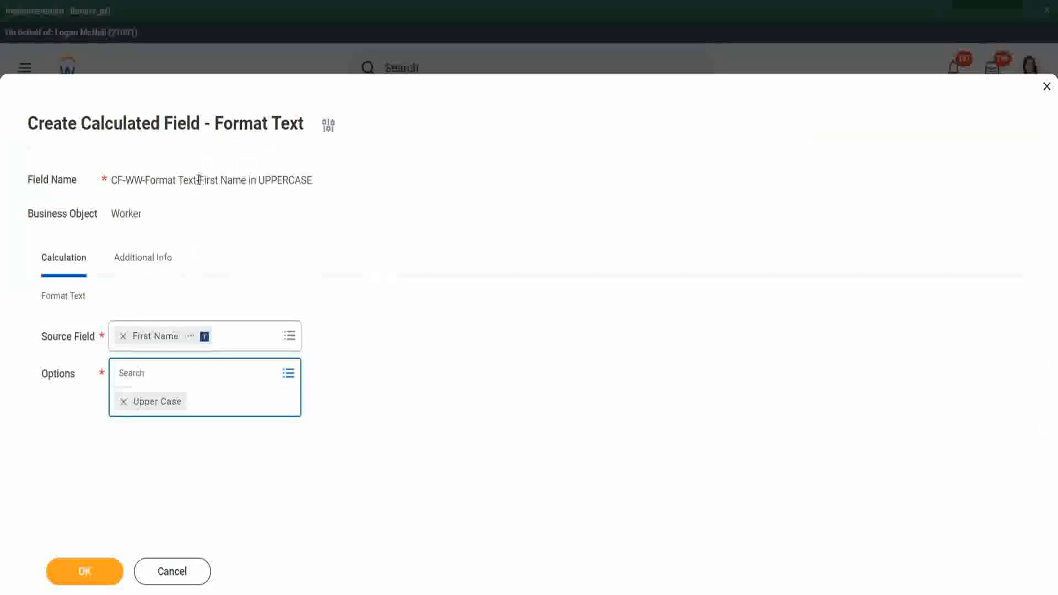
Step: Select 'First Name in UPPERCASE' in the calculated field's Field Name to copy it
left_click_drag(199, 181, 309, 180)
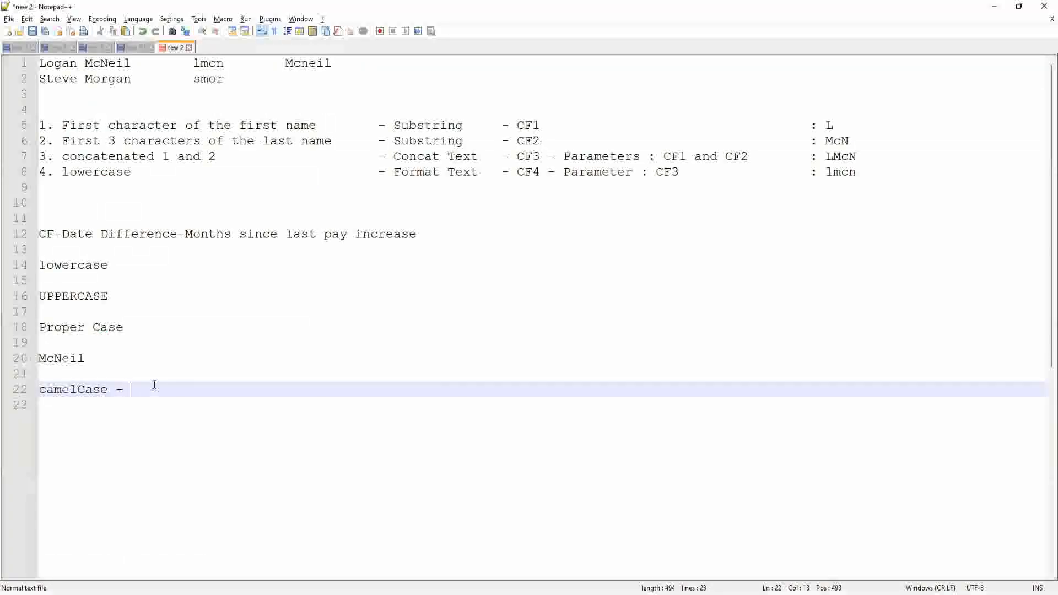
Step: Paste the field name after 'camelCase - ' and rewrite it as firstNameInUppercase
type("First Name in UPPERCASE")
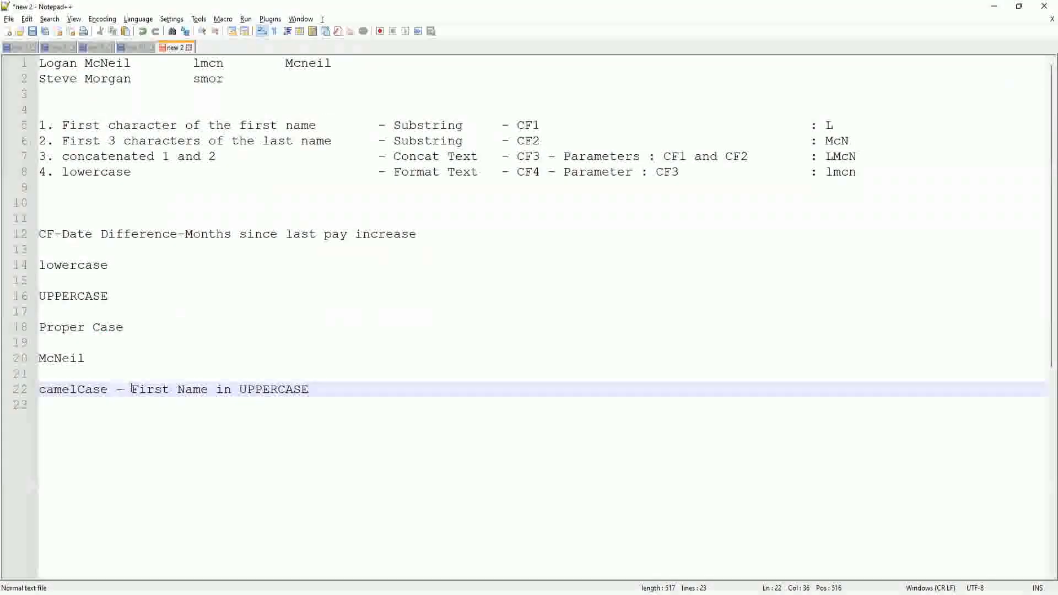
left_click(135, 389)
type("f")
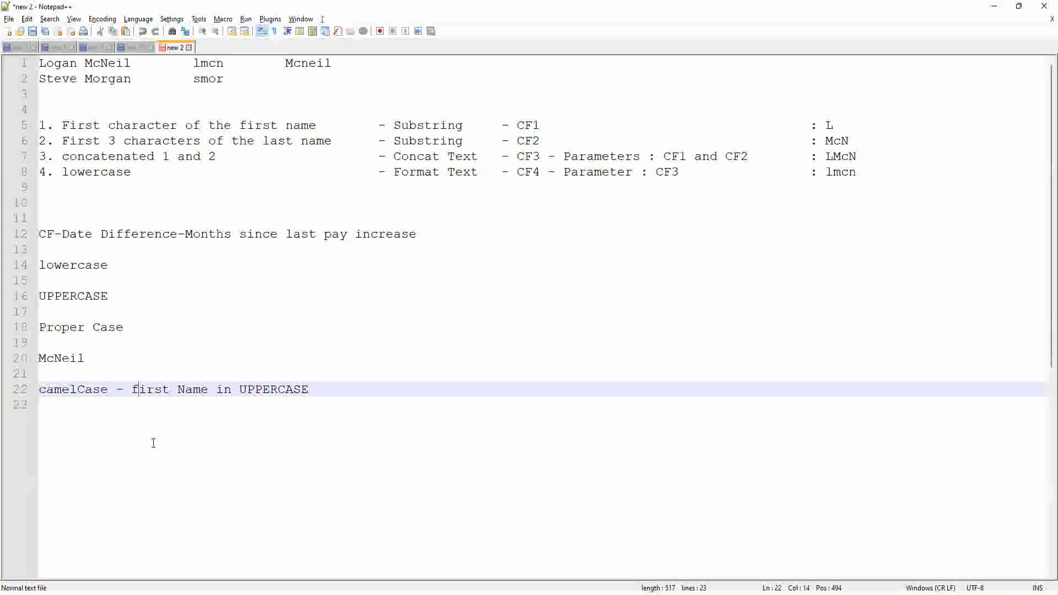
key("Right")
key("Right")
key("Delete")
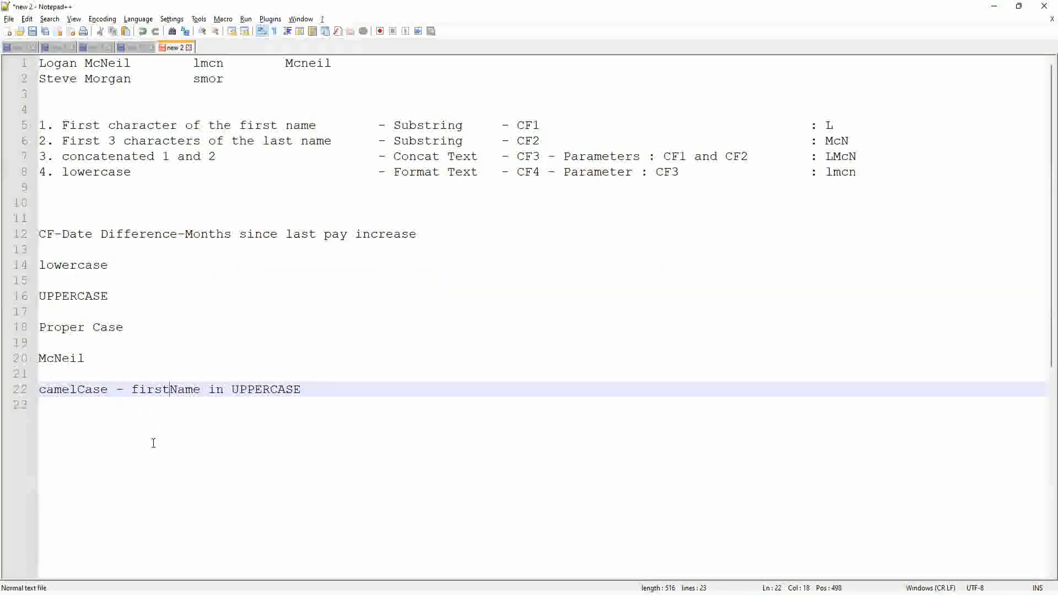
key("Right")
key("Right")
key("Right")
key("Right")
key("shift+Right")
key("shift+Right")
key("shift+Right")
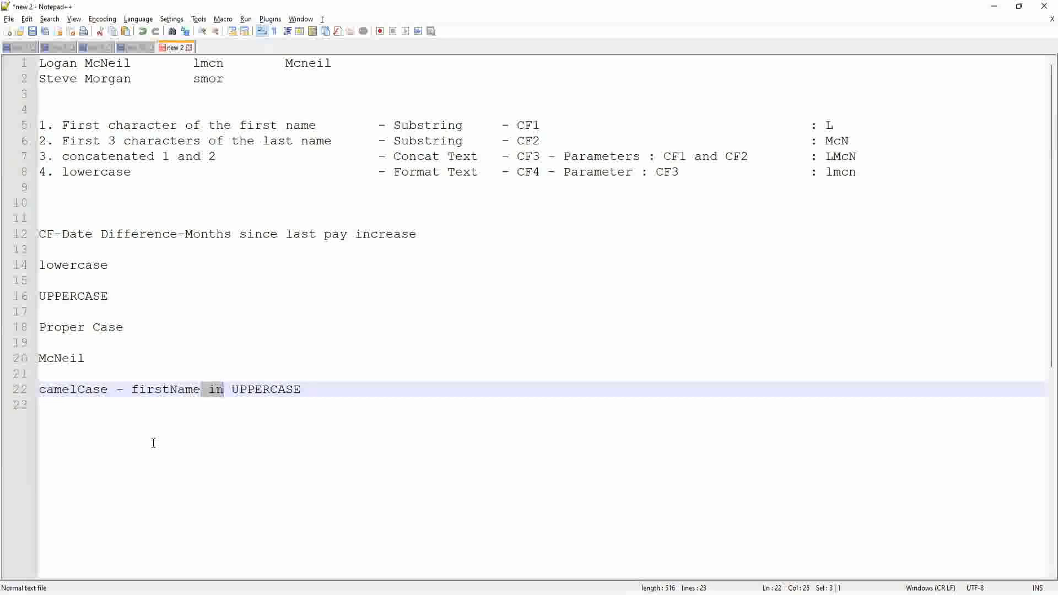
type("In")
key("shift+Right")
key("shift+Right")
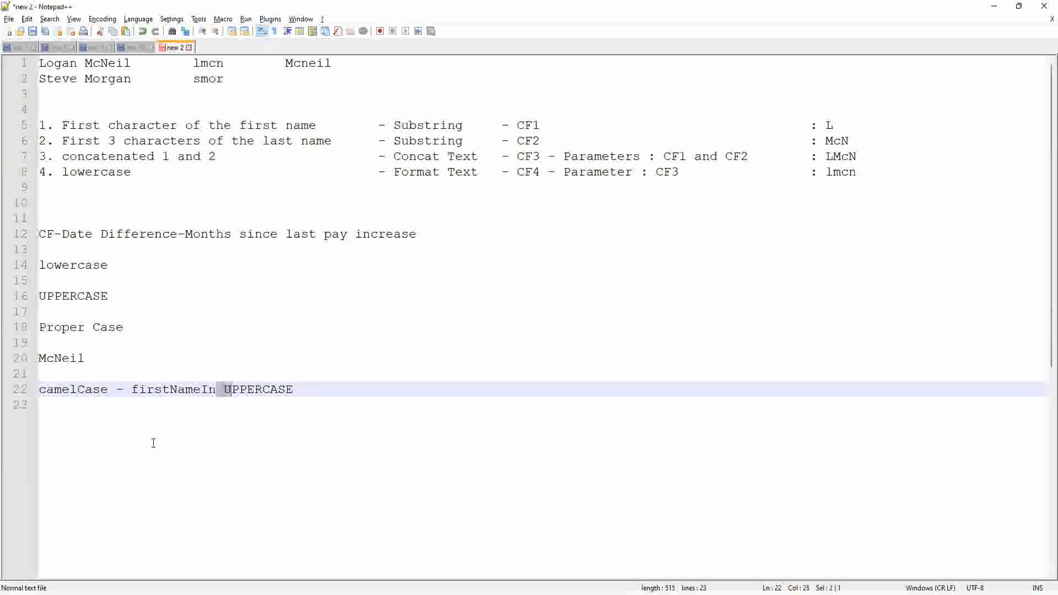
key("Delete")
key("shift+Right")
key("shift+Right")
key("shift+Left")
key("shift+End")
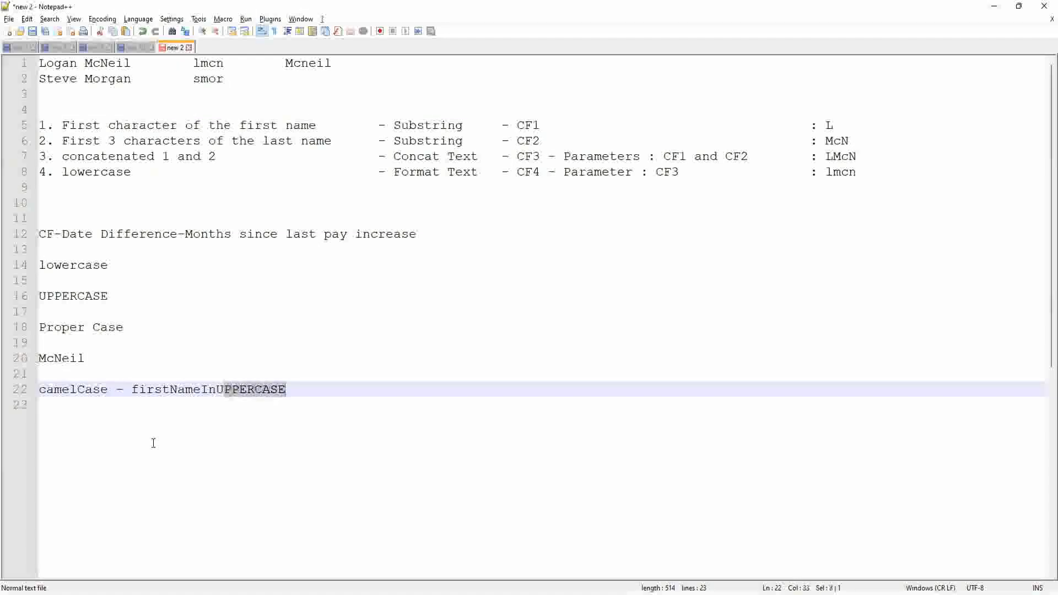
type("Uppercase")
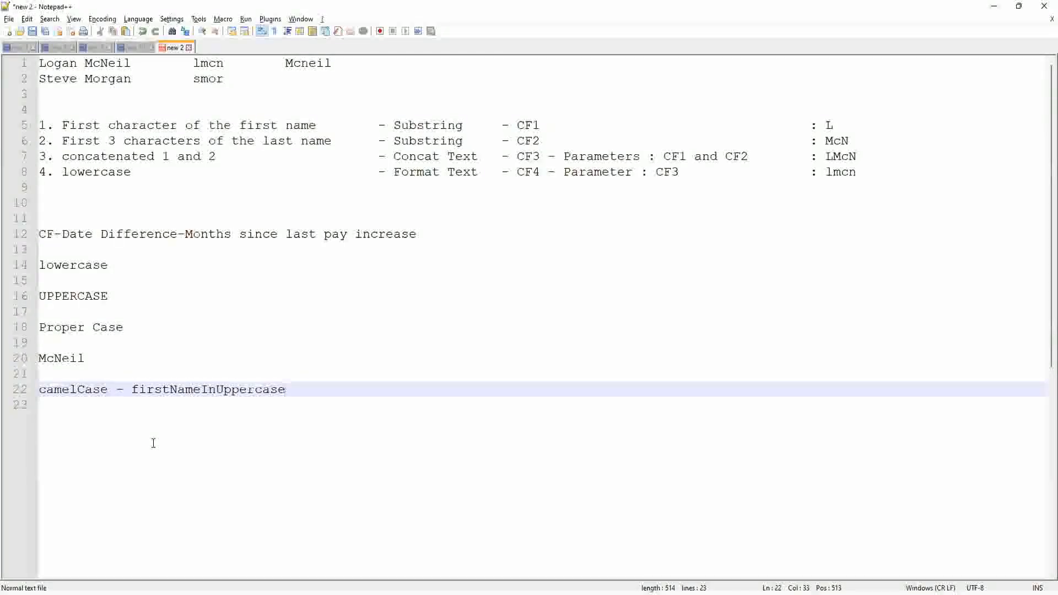
Step: Add an all-lowercase 'firstnameinuppercase' line below for comparison
key("Return")
key("Return")
type("firstnam")
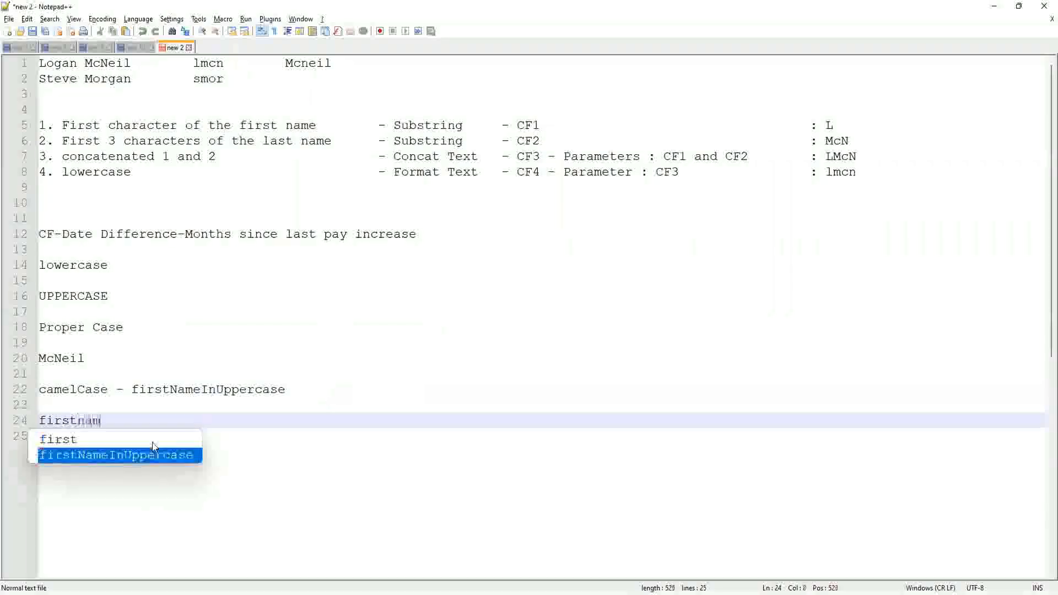
type("einuppercase")
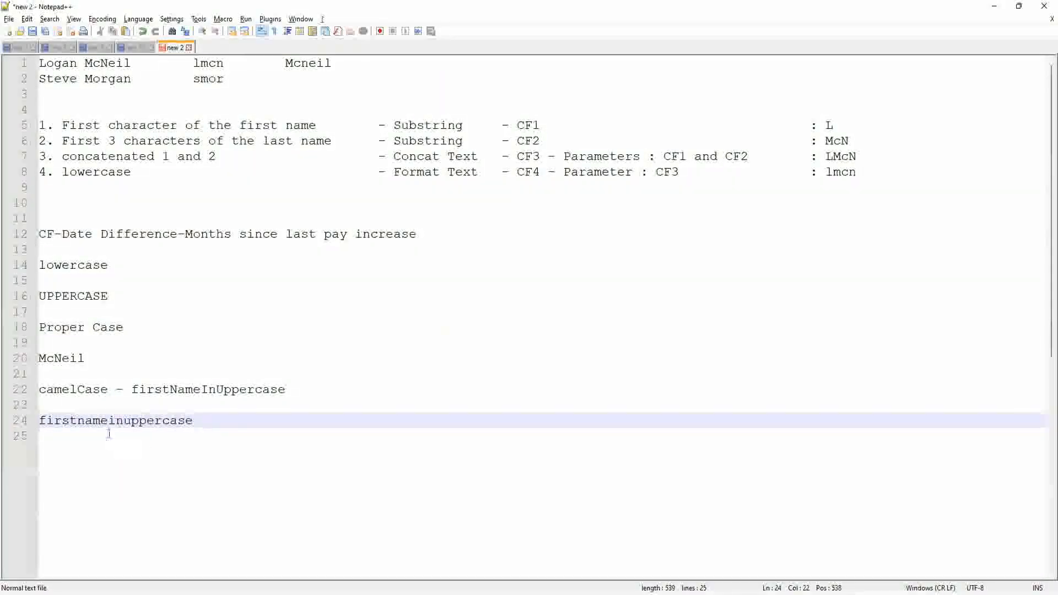
double_click(225, 389)
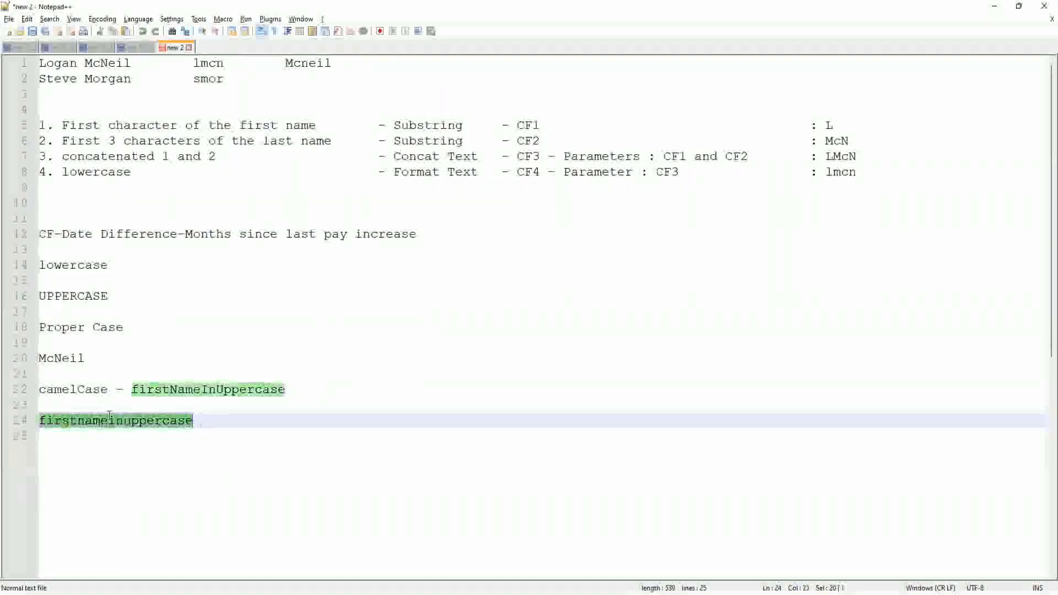
left_click(318, 391)
left_click(165, 431)
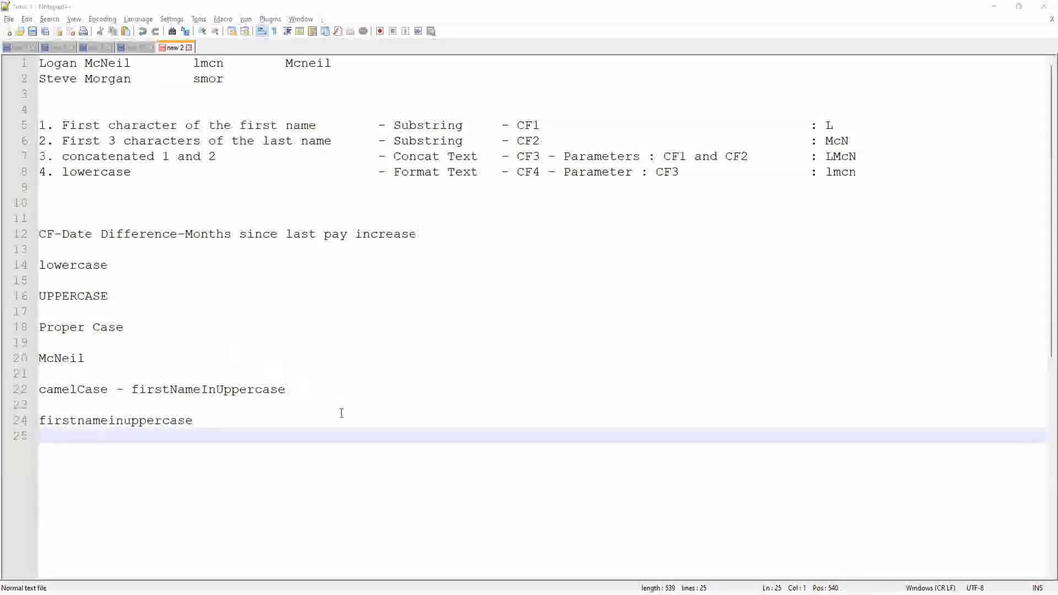
left_click(313, 387)
type("1")
left_click(203, 424)
left_click(255, 425)
type("2")
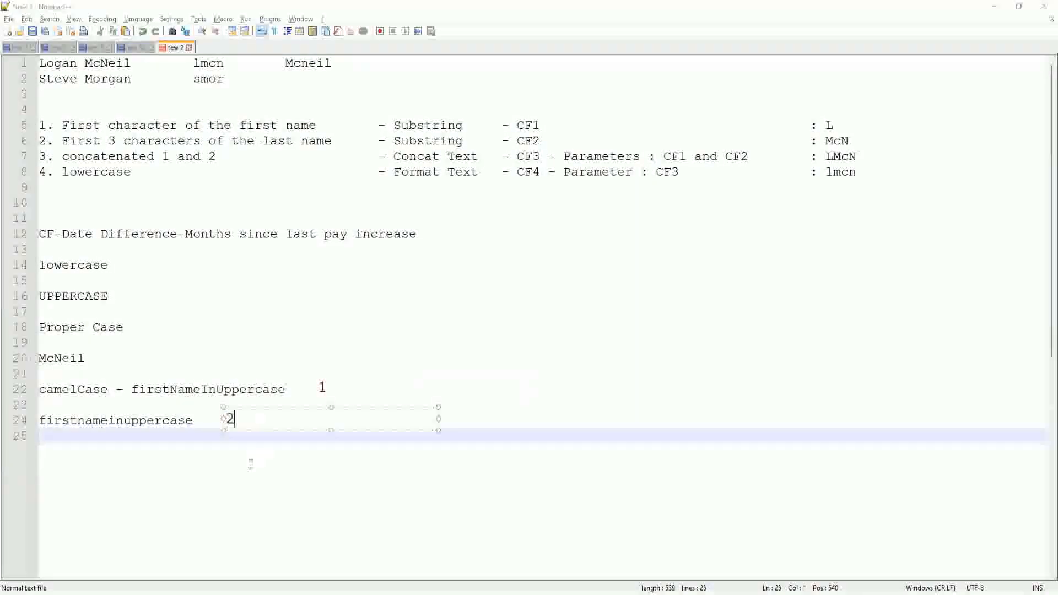
left_click(216, 460)
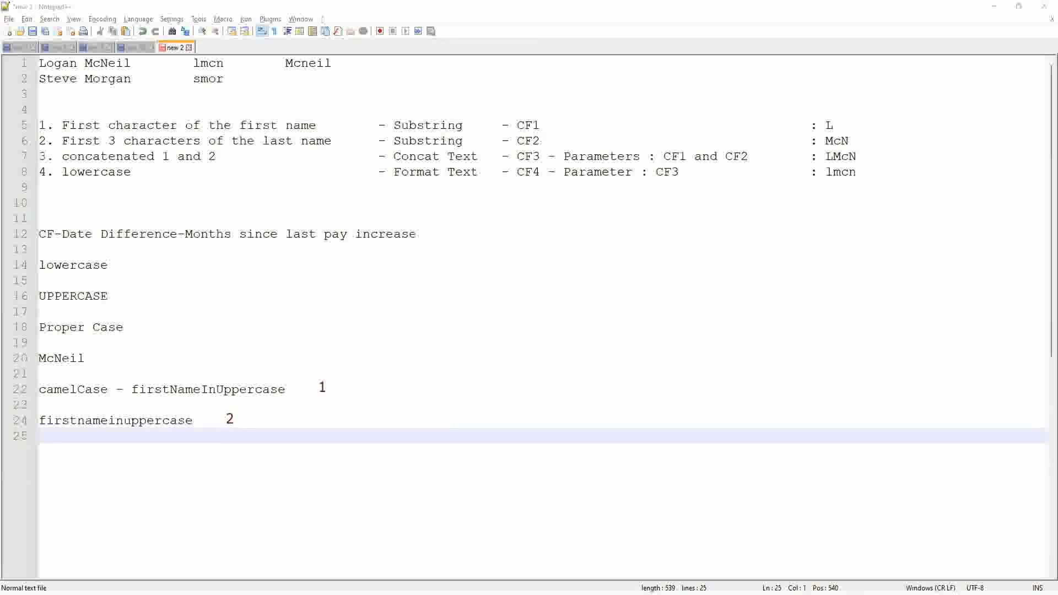
key("Escape")
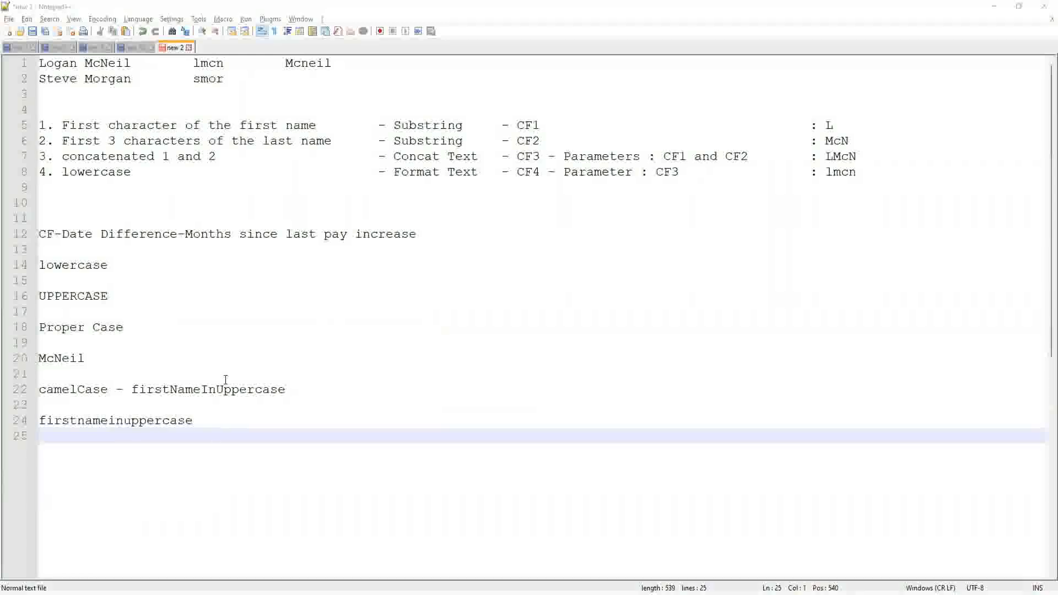
left_click(236, 387)
Step: Append a colon to 'firstnameinuppercase' on line 24 and start a new line below
key("Escape")
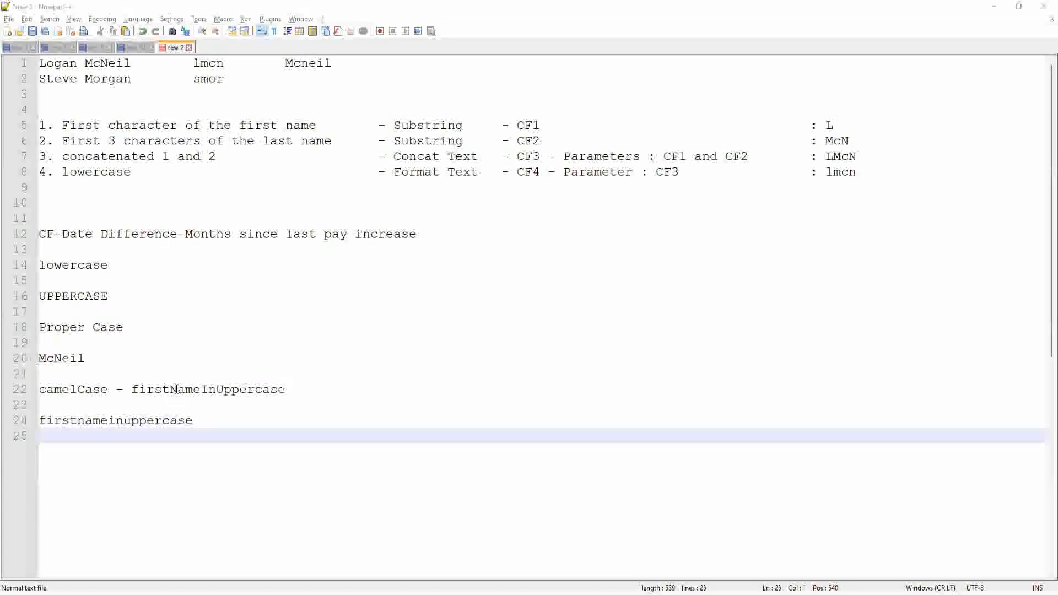
left_click(298, 391)
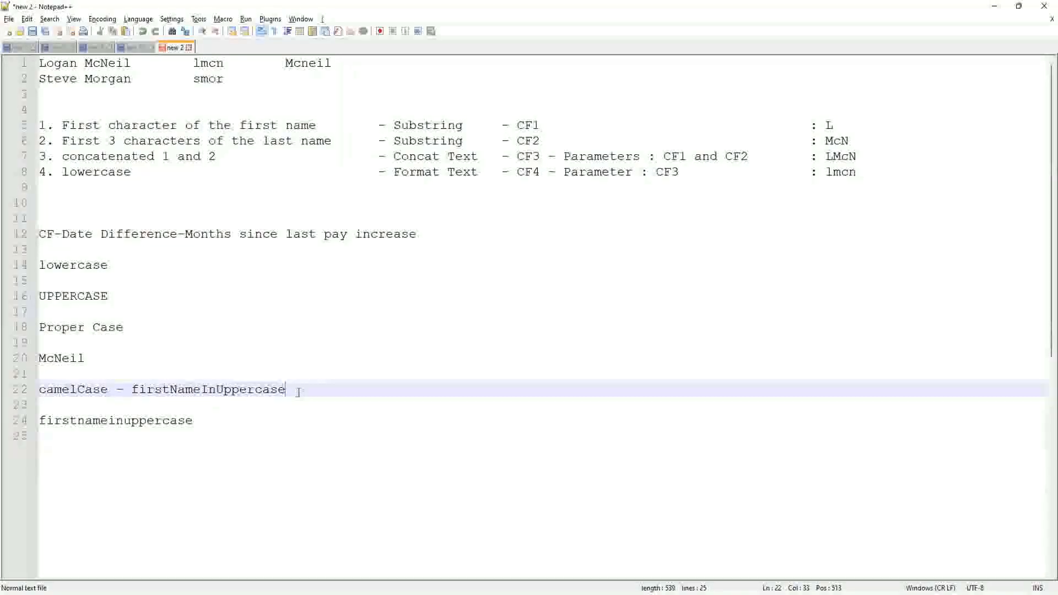
key("Down")
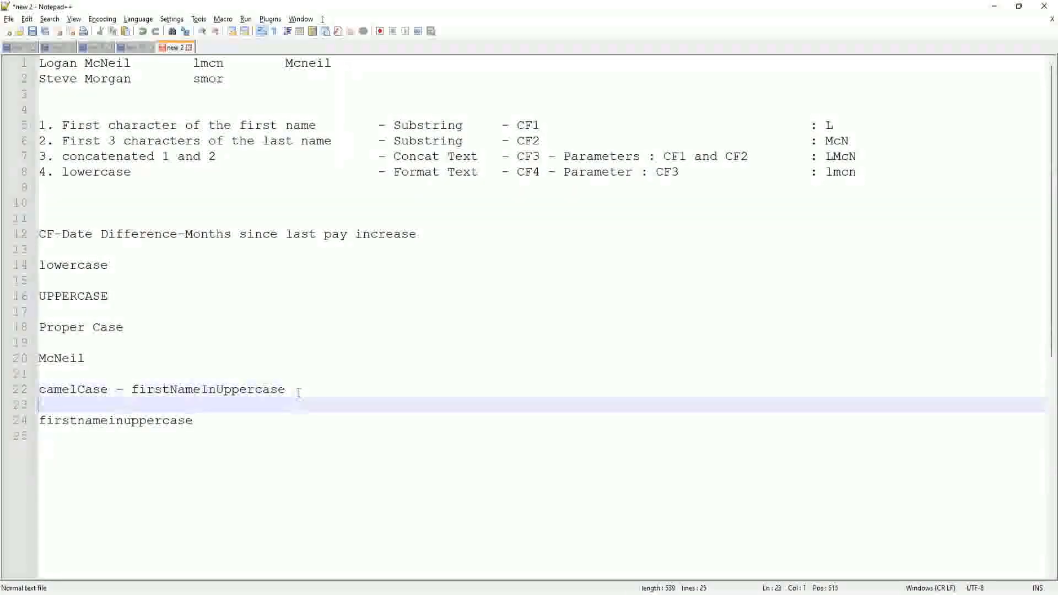
key("Down")
key("End")
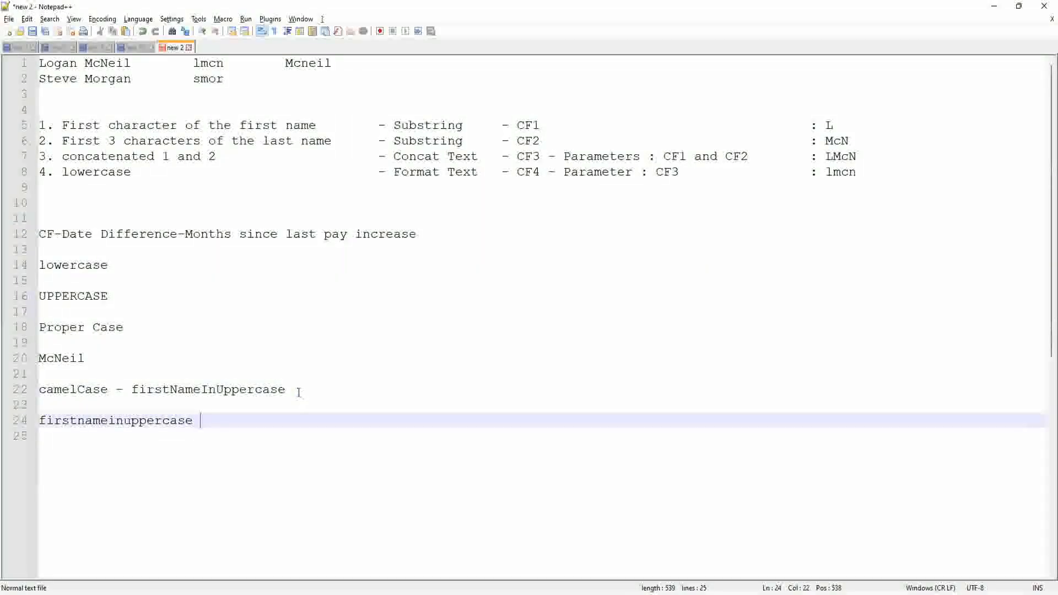
type(":")
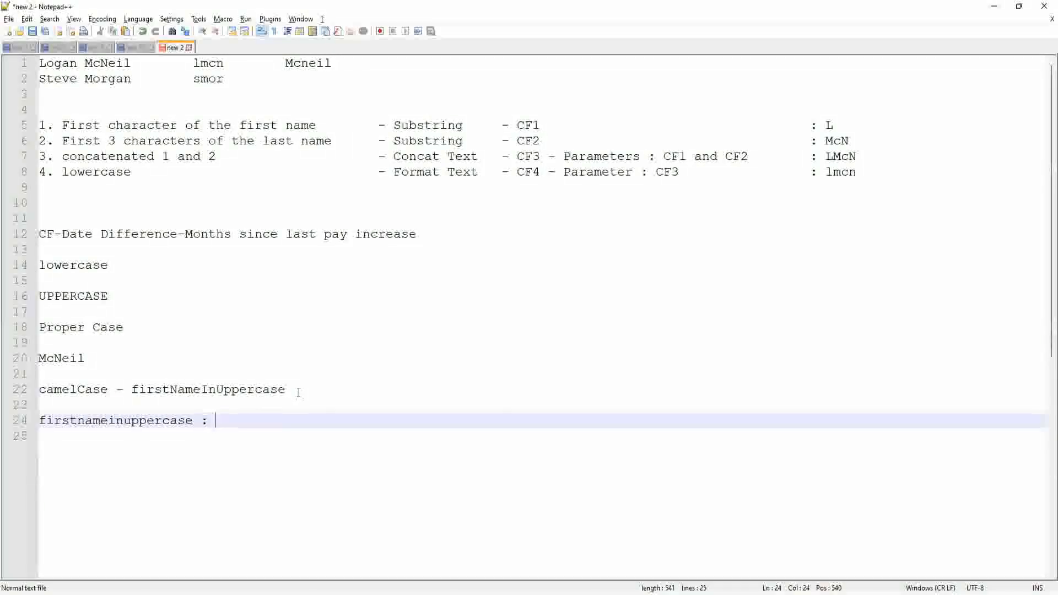
key("Return")
key("Return")
Step: Add a 'webMethods' line to the notes, highlight it, then return to the Workday form
type("web")
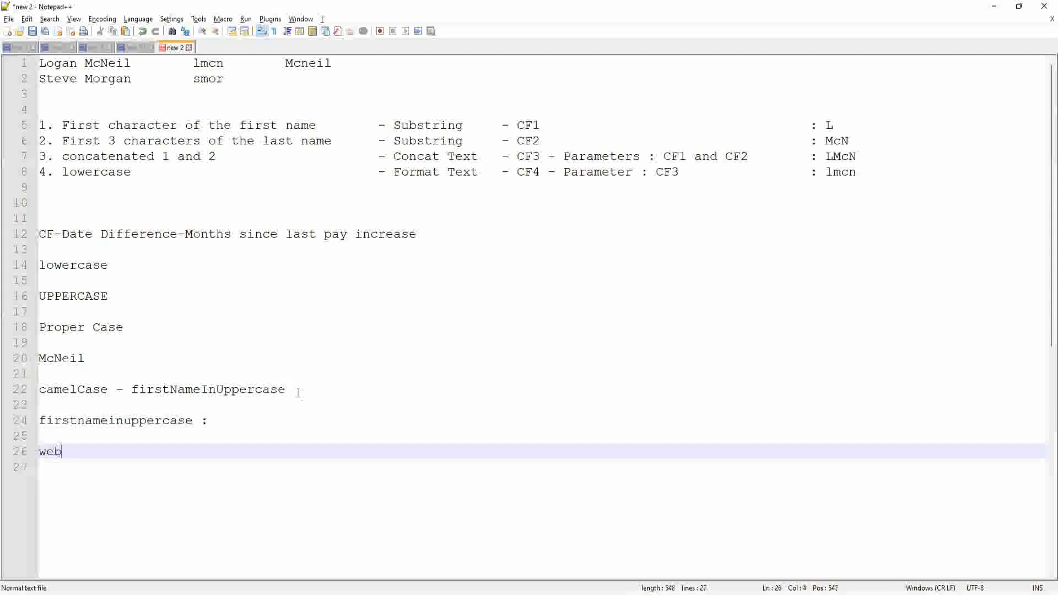
type("Methods")
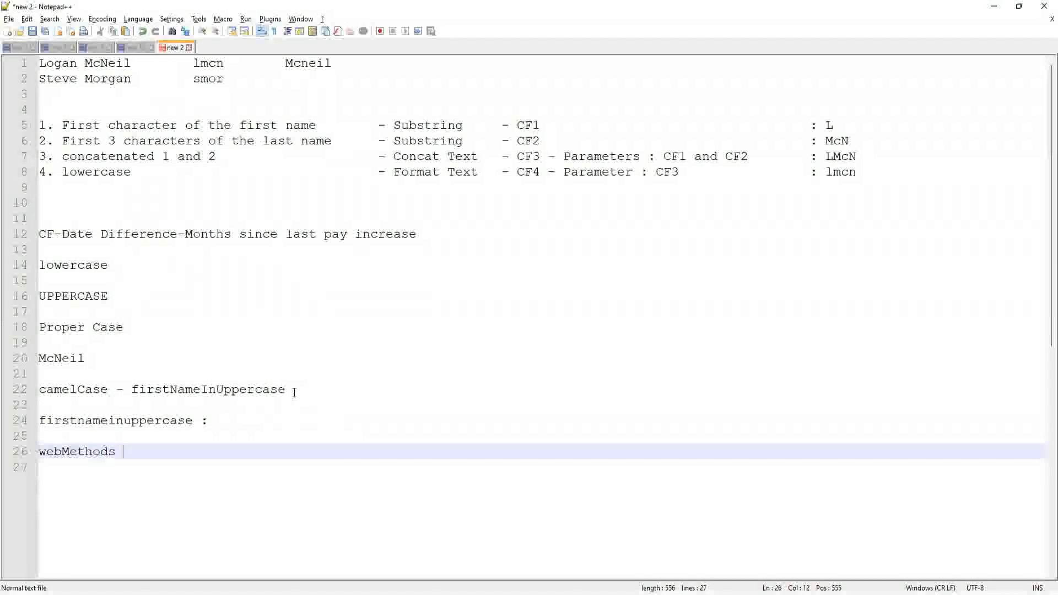
double_click(62, 454)
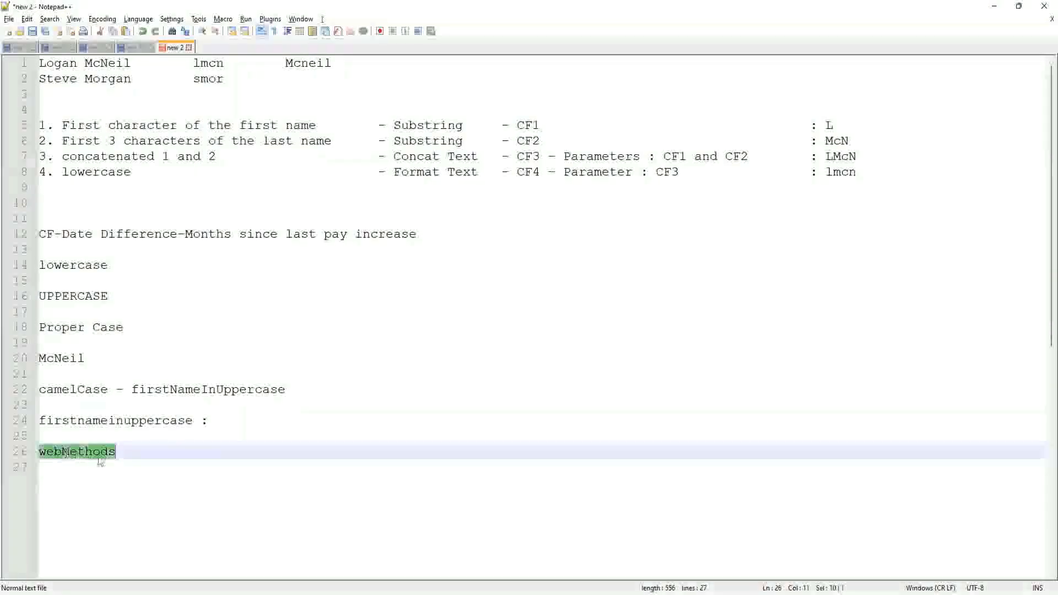
left_click(129, 453)
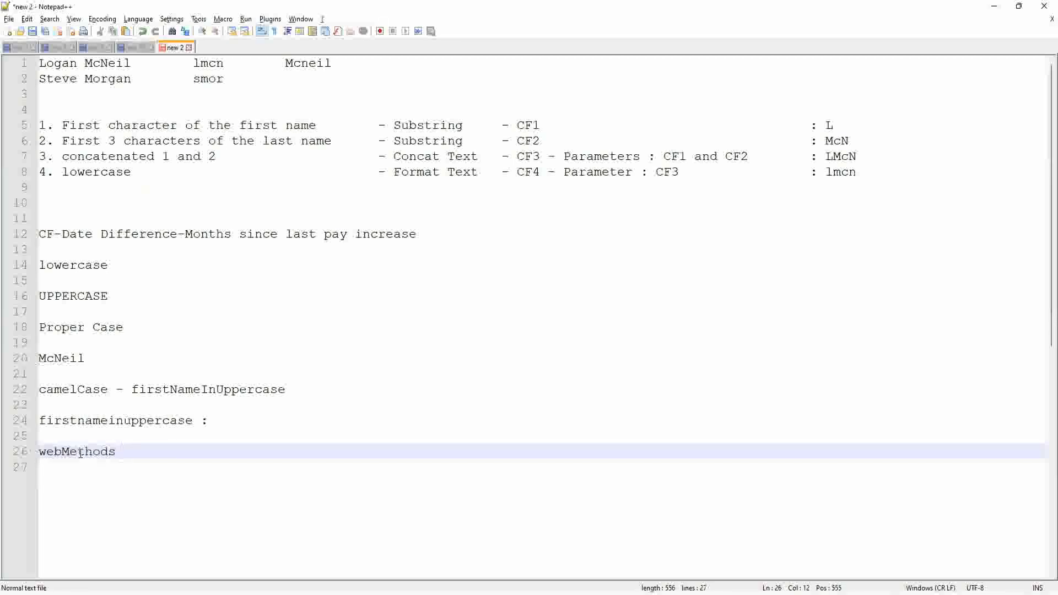
double_click(80, 453)
left_click(144, 456)
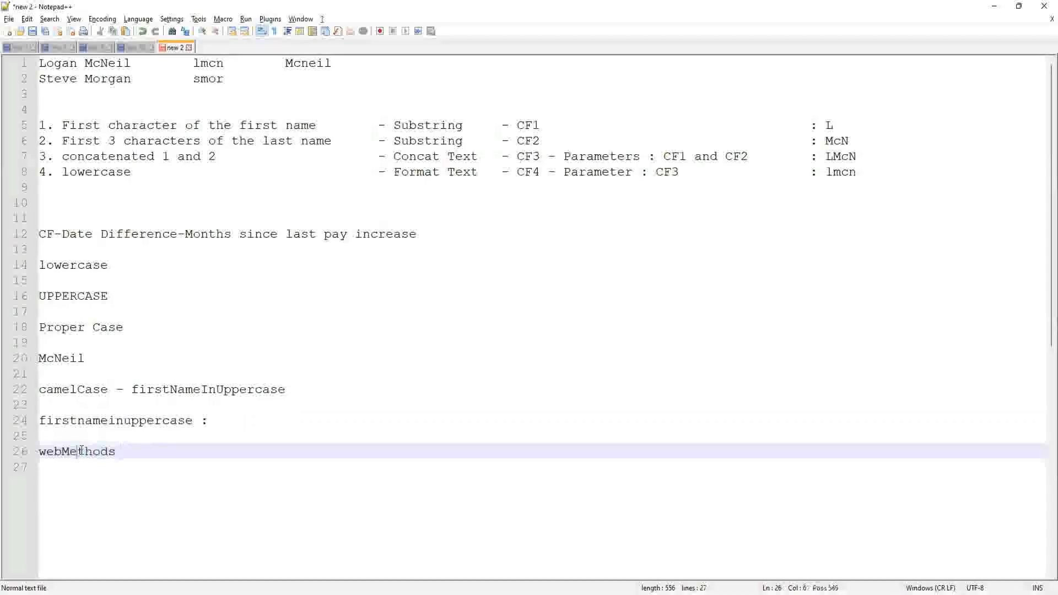
double_click(82, 453)
left_click(134, 451)
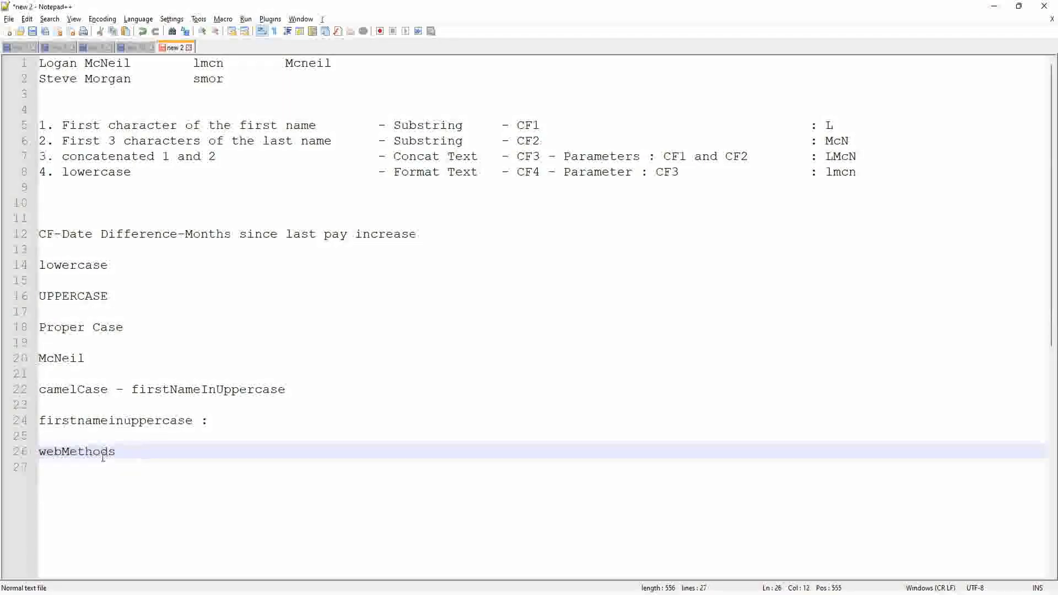
double_click(66, 452)
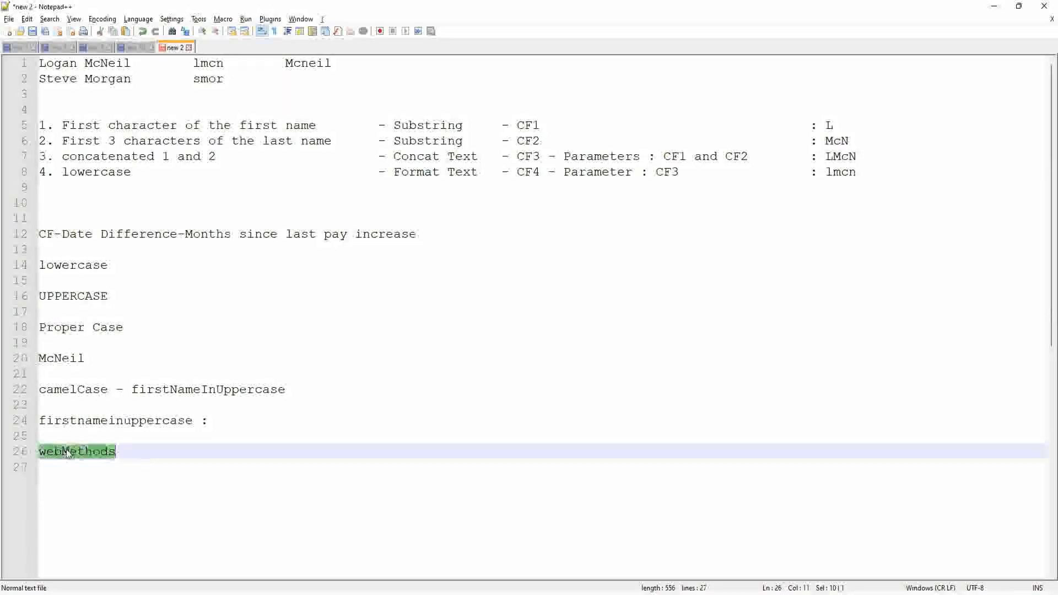
left_click(64, 452)
left_click_drag(127, 452, 37, 451)
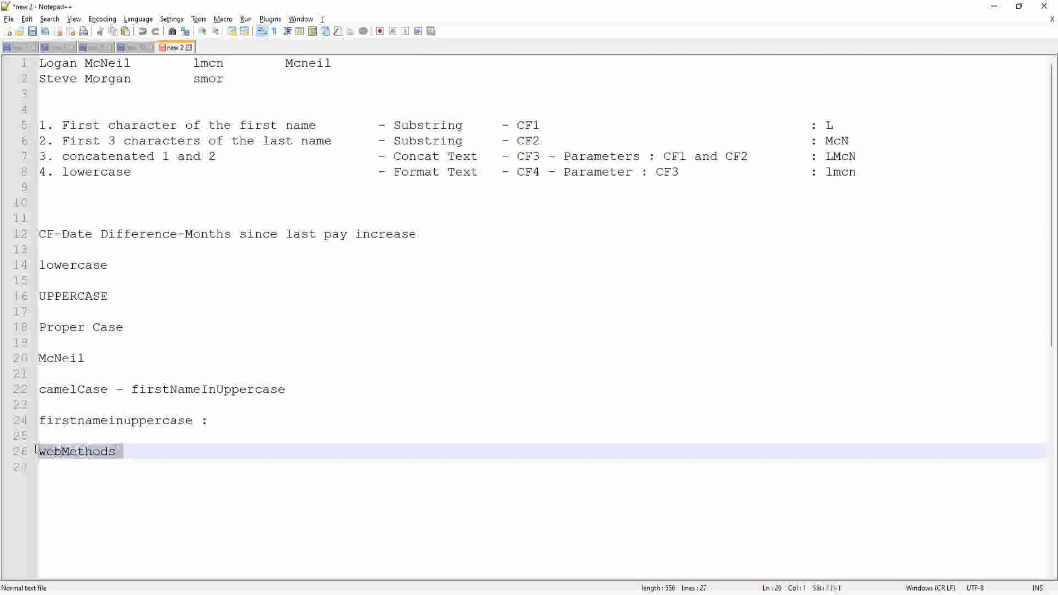
left_click(137, 444)
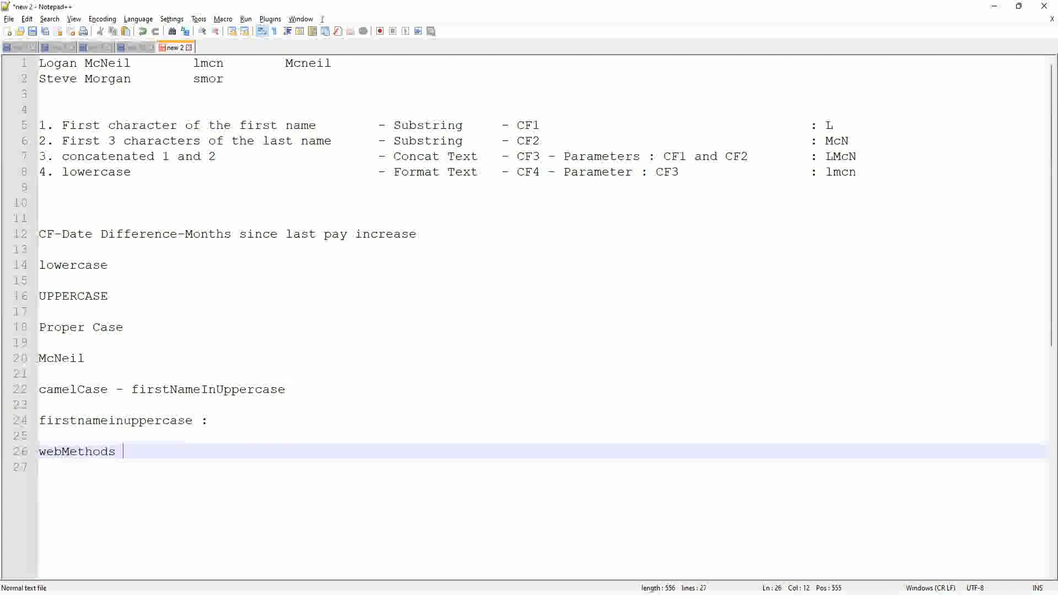
double_click(73, 452)
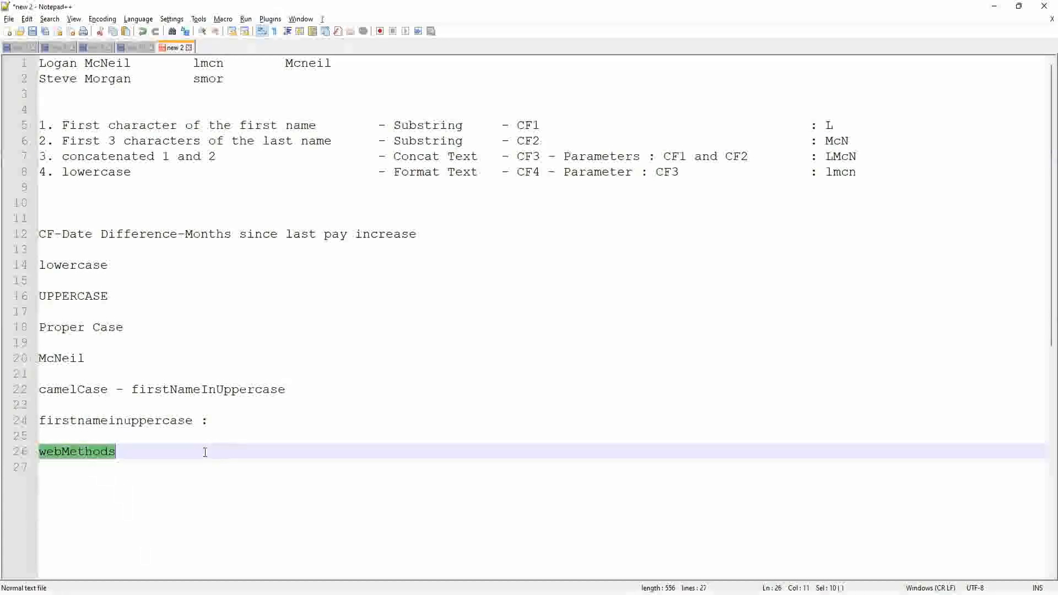
key("alt+Tab")
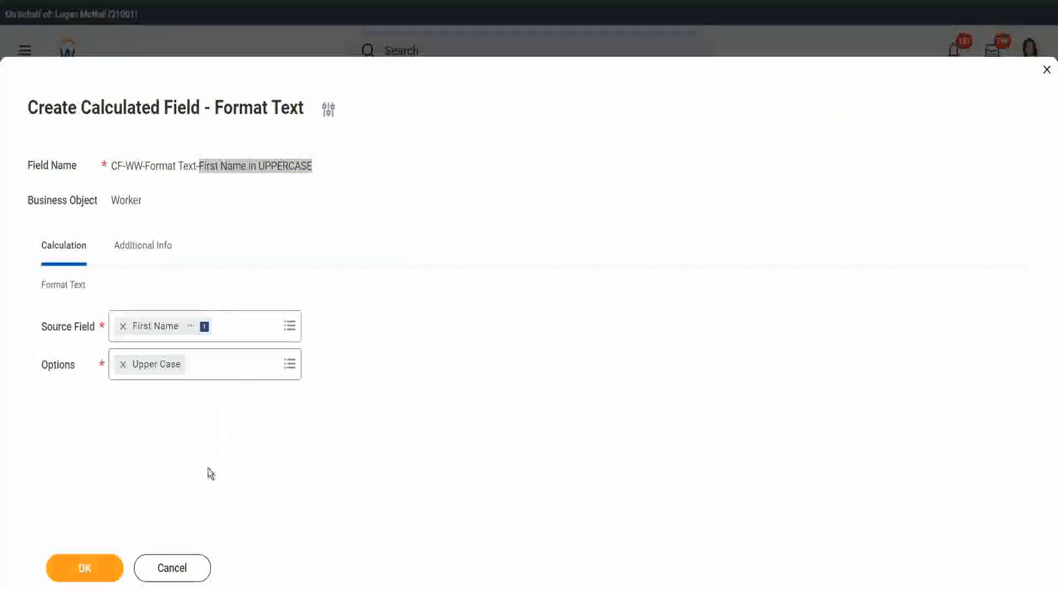
Step: Enter 'First Name of the Worker in Capital Letters' as the Description under Additional Info
left_click(230, 177)
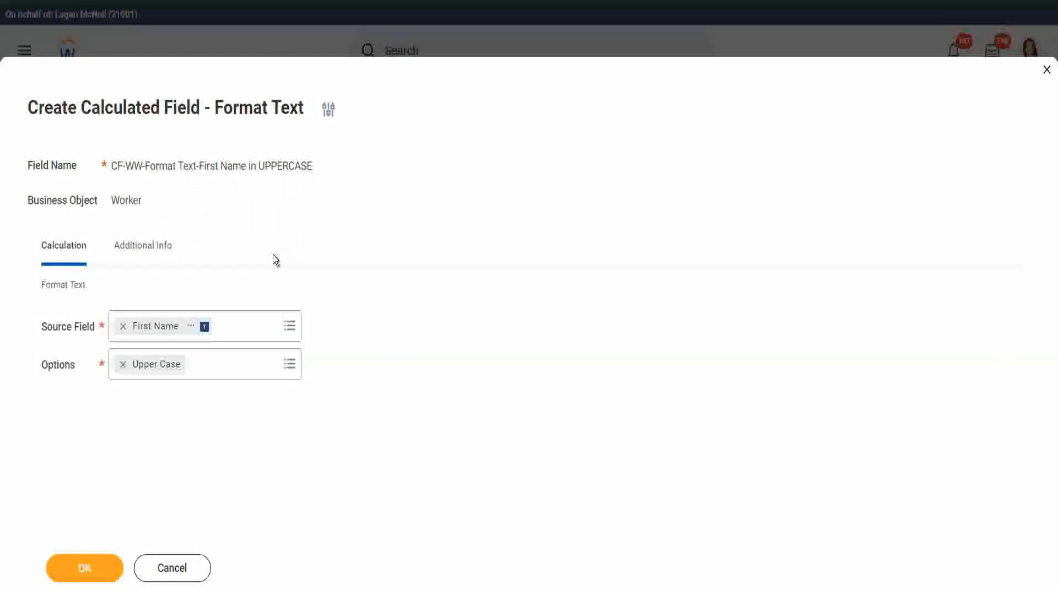
left_click(150, 245)
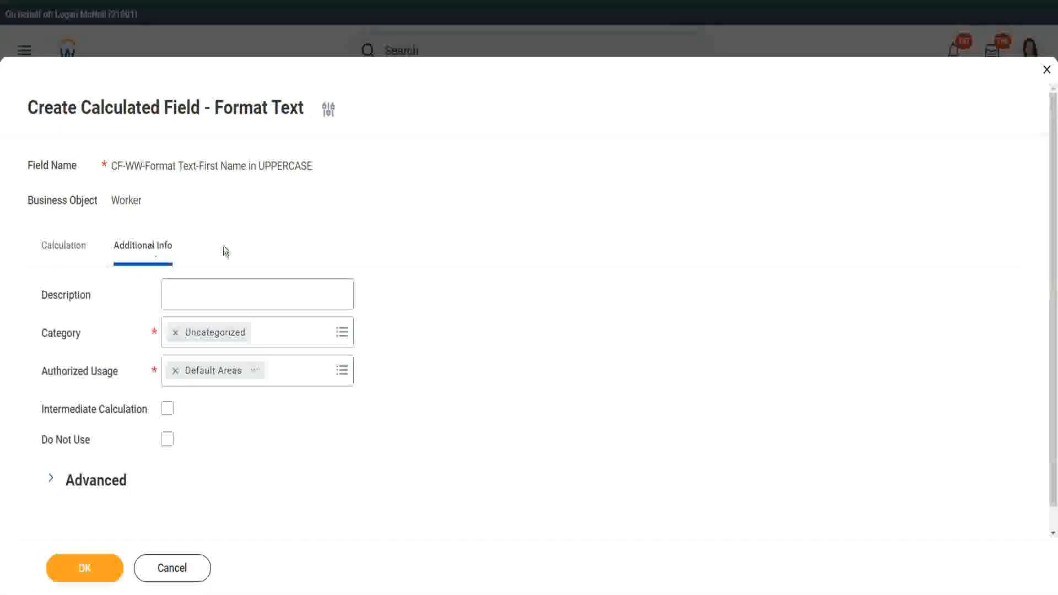
left_click(212, 293)
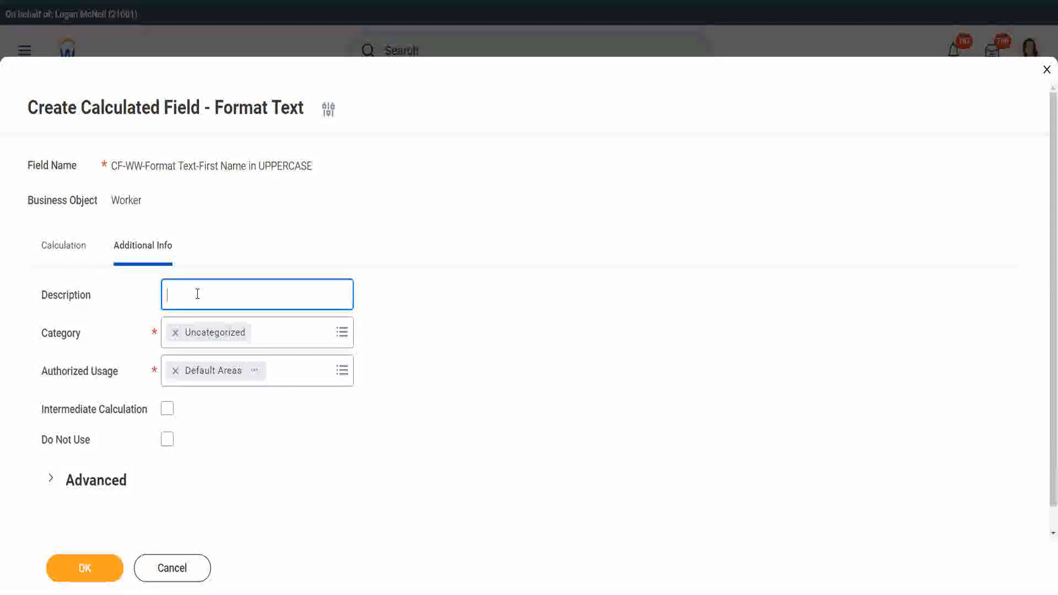
type("F")
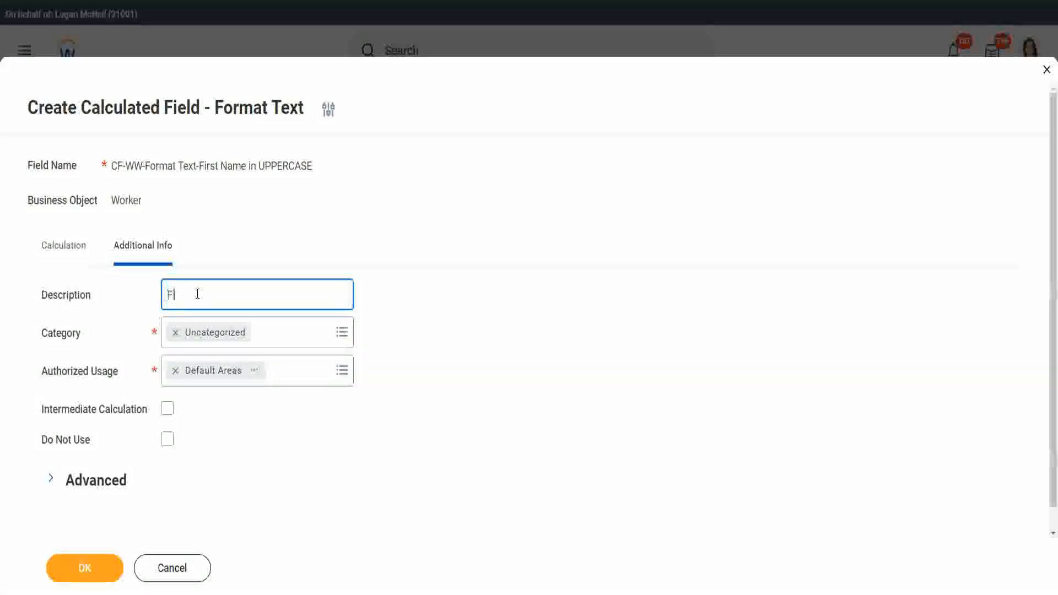
type("irst Name of the Worker")
type("in")
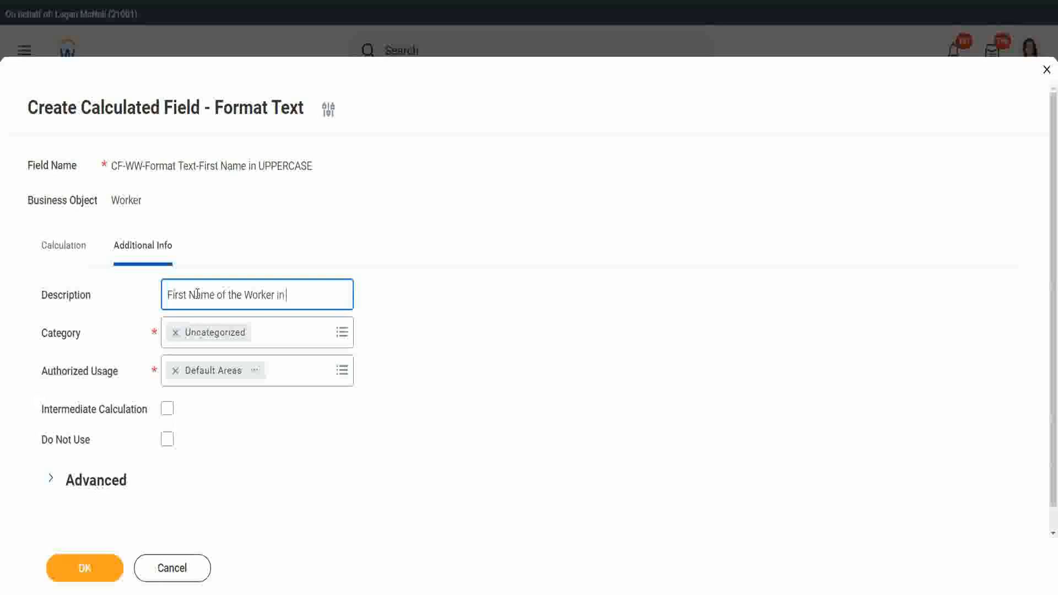
type(" Capital Letters")
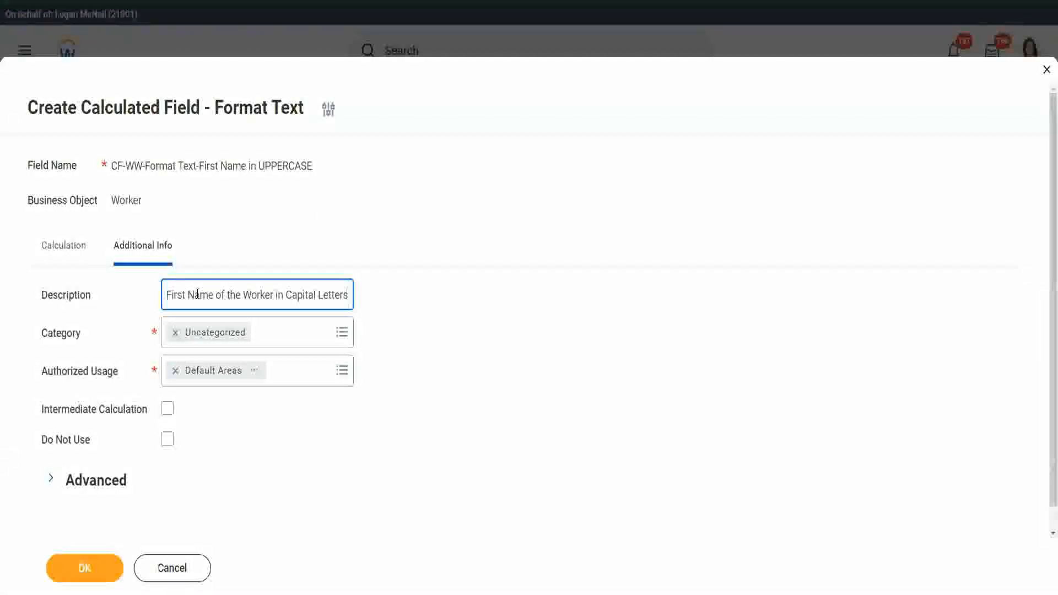
key("Tab")
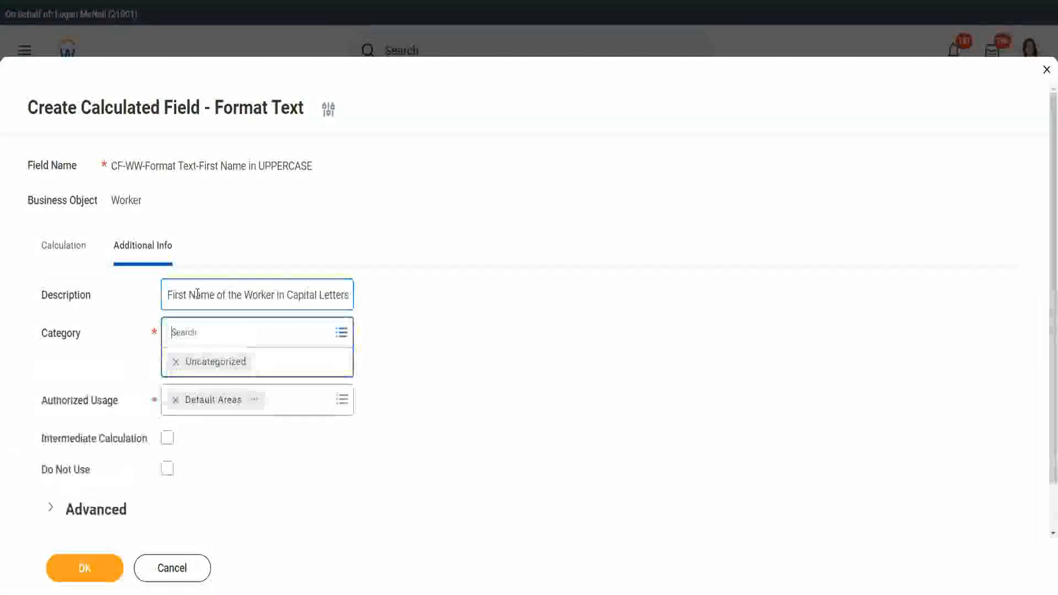
Step: Replace the Uncategorized category with Worker and Compensation
left_click(176, 362)
type("worker")
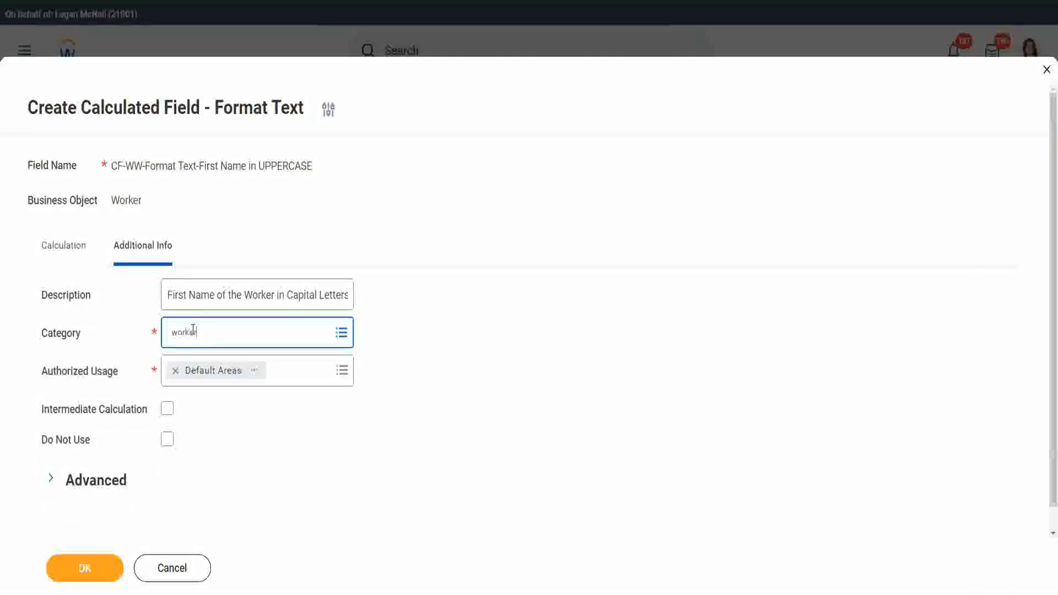
key("Return")
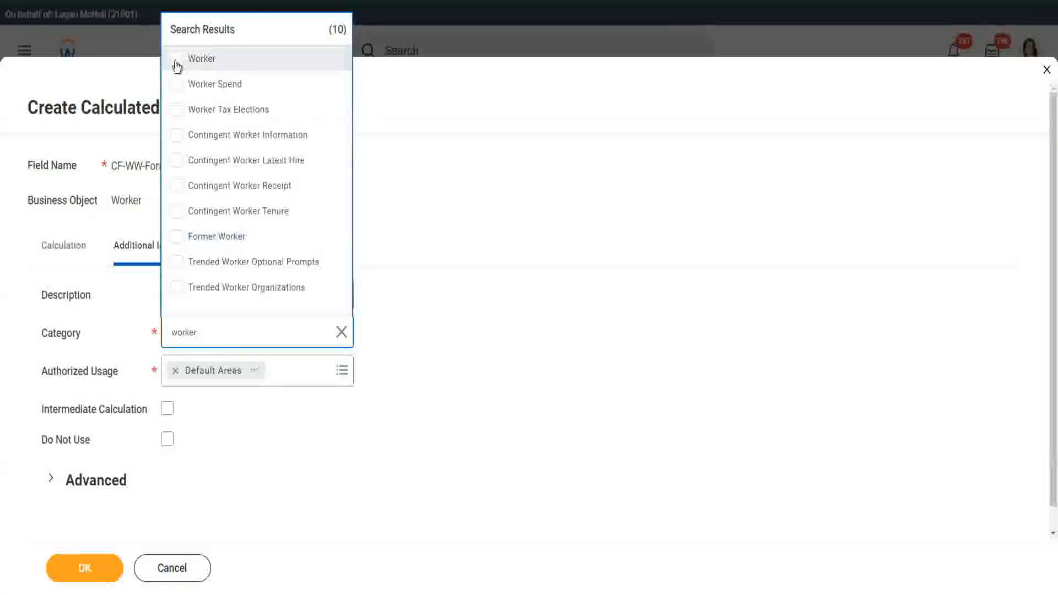
left_click(176, 66)
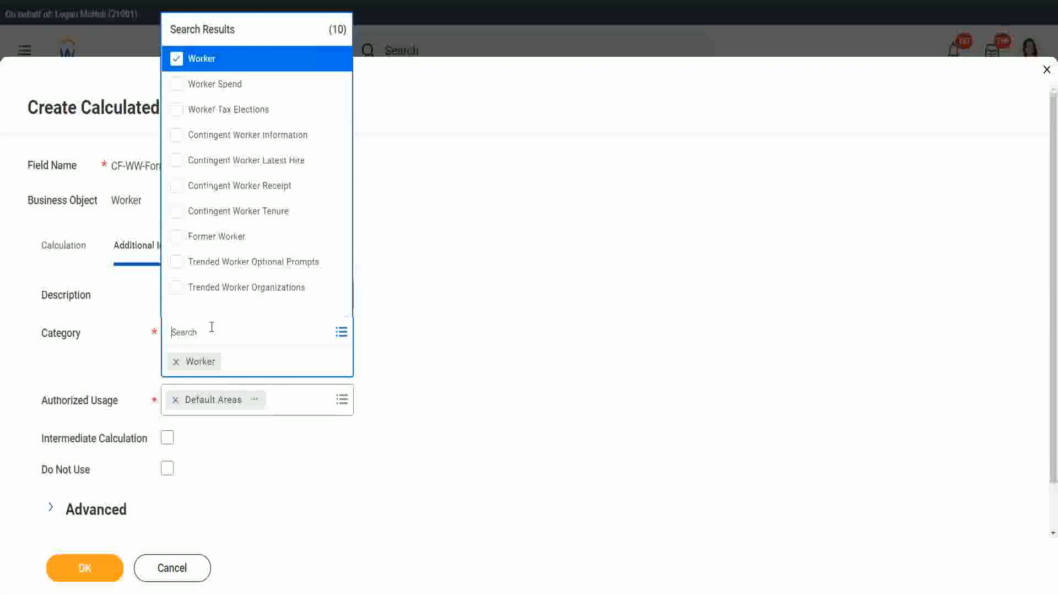
type("cmp")
key("BackSpace")
key("BackSpace")
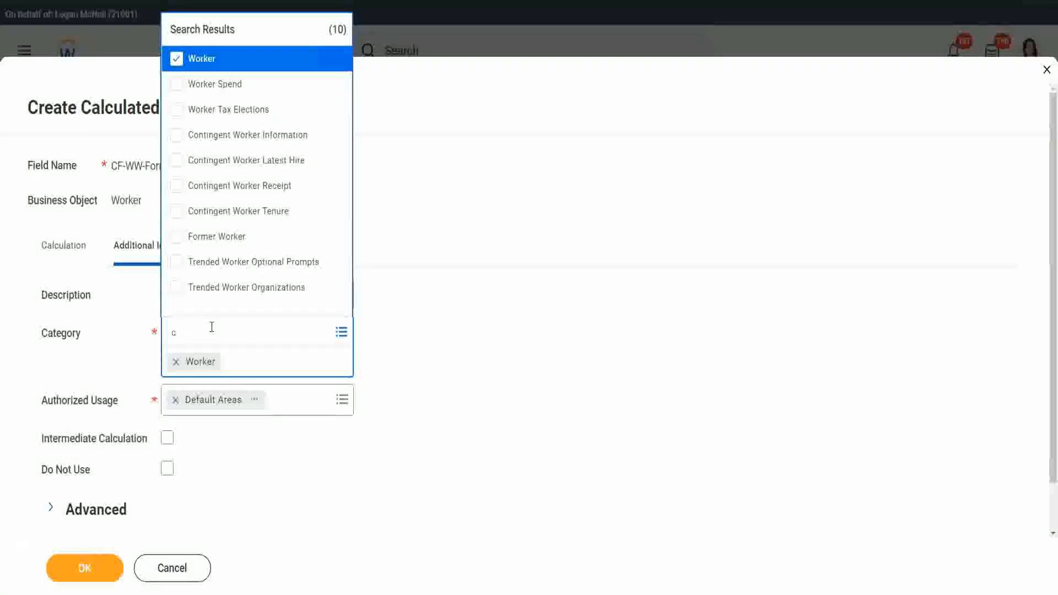
key("BackSpace")
type("compen")
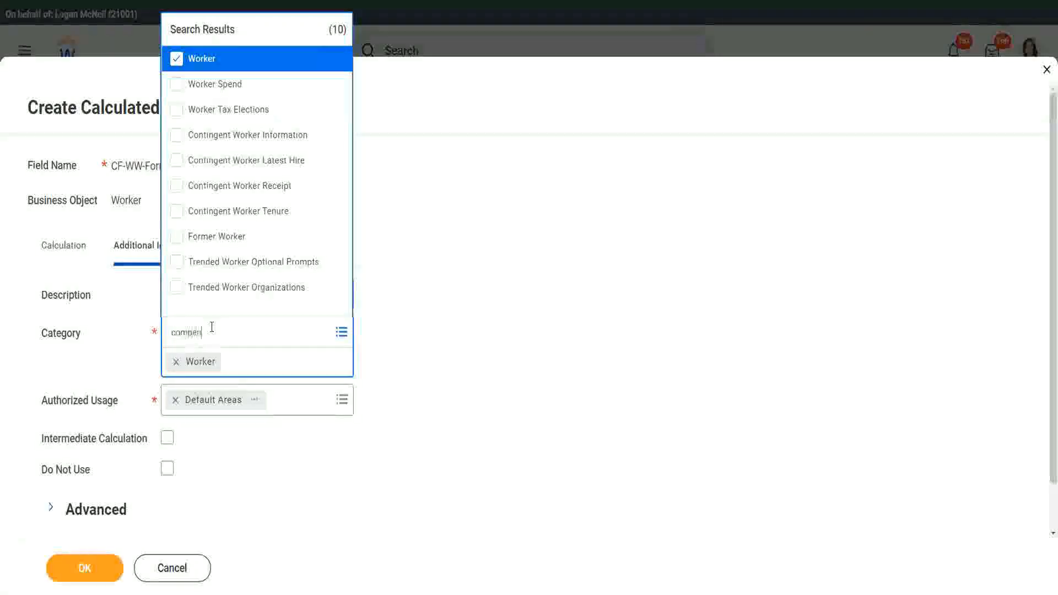
type("satio")
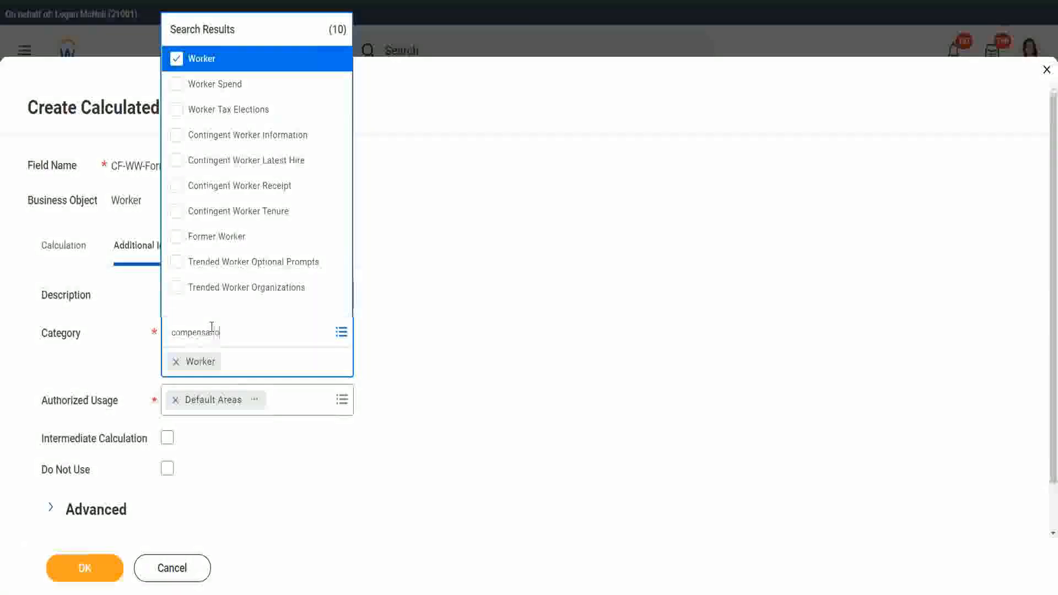
type("n")
key("Return")
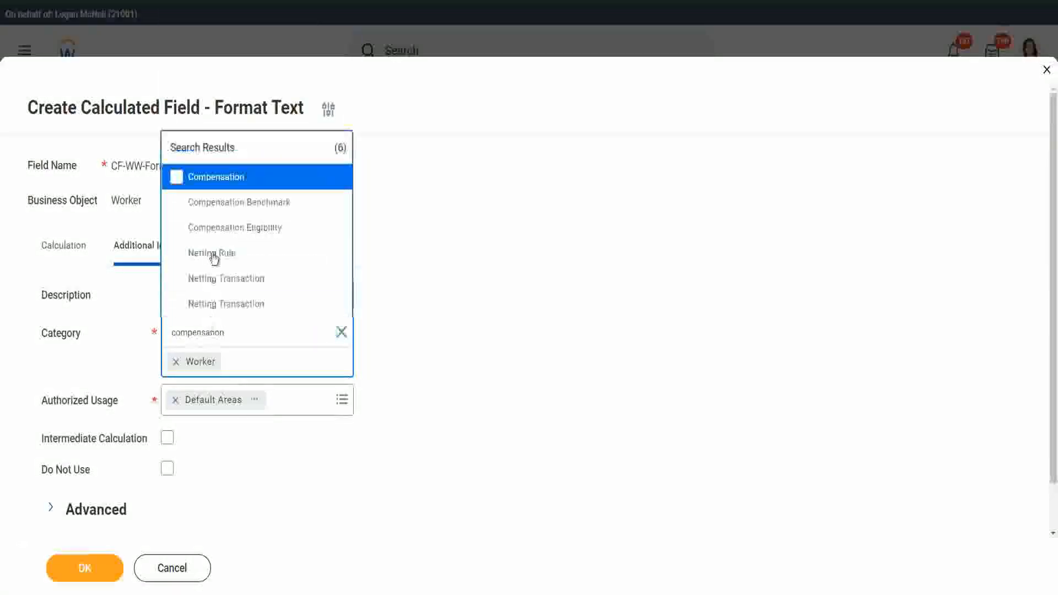
left_click(241, 178)
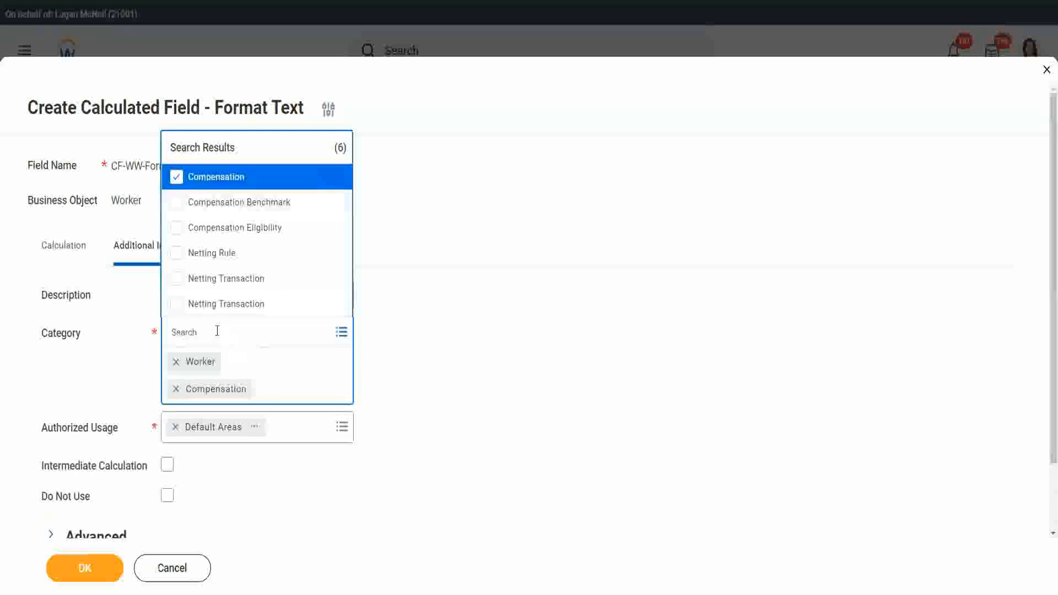
Step: Add the Benefits and Integration categories as well
type("benefi")
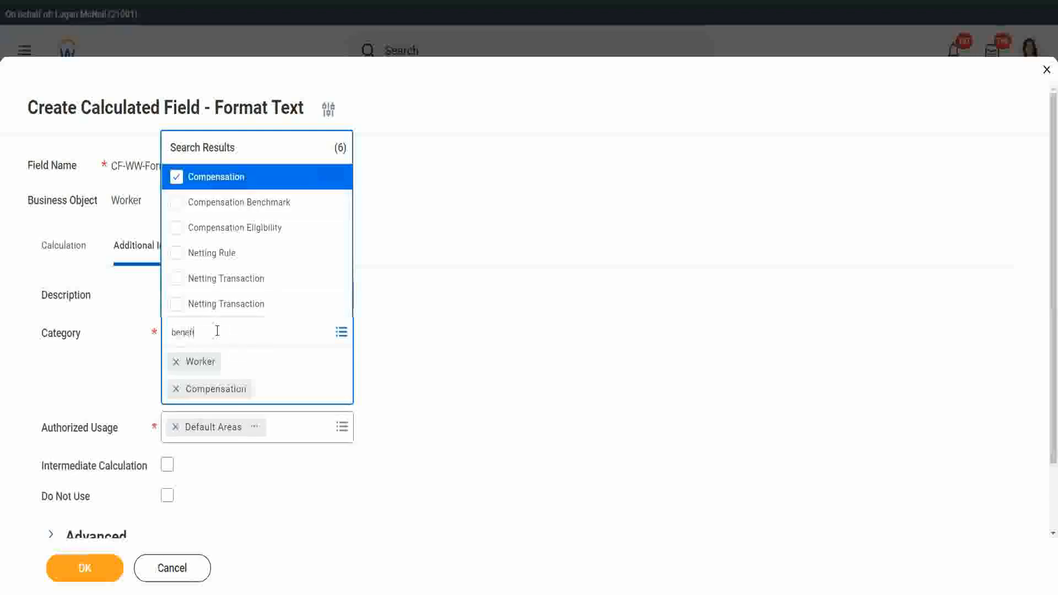
type("t calc")
key("Return")
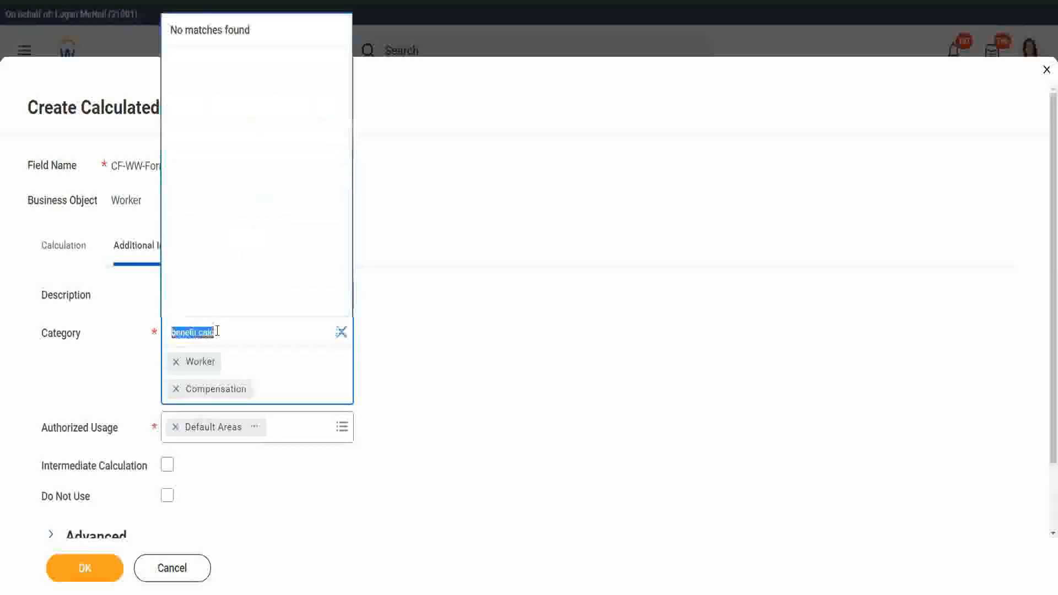
left_click(225, 330)
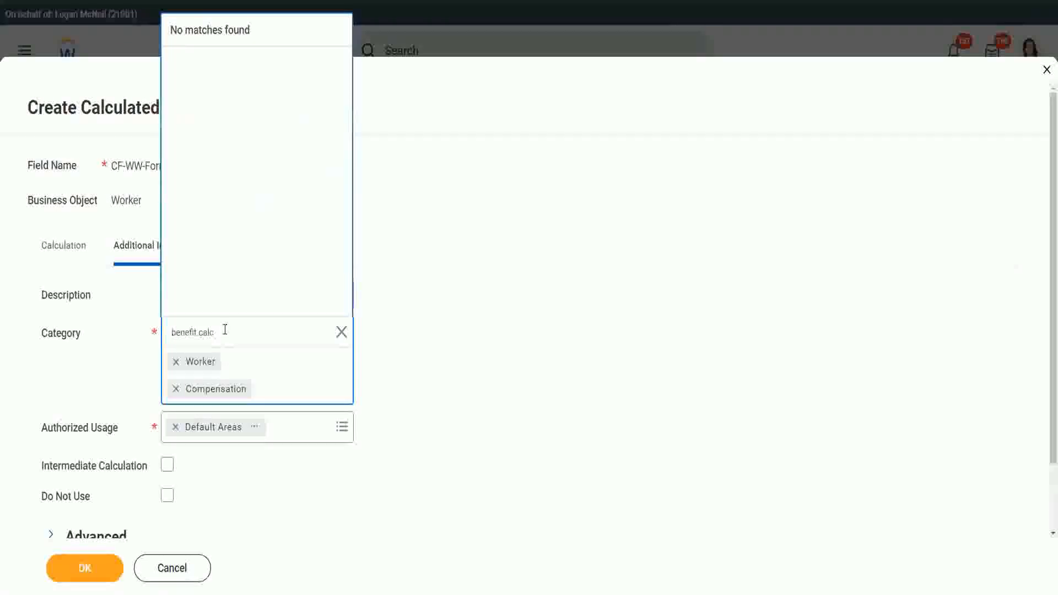
key("BackSpace")
key("BackSpace")
key("BackSpace")
key("BackSpace")
key("BackSpace")
key("Return")
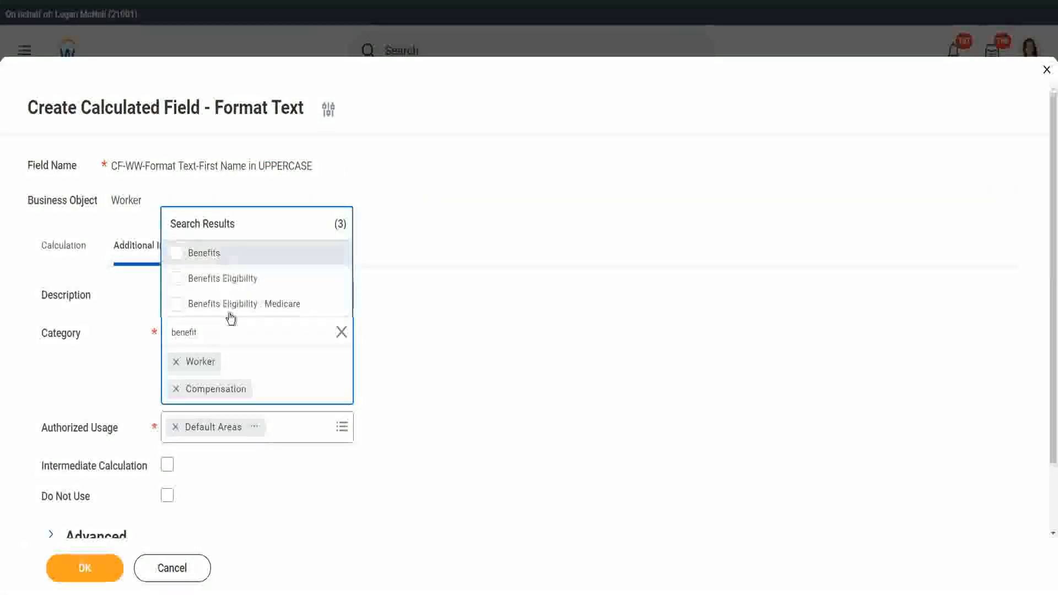
left_click(206, 335)
type("in")
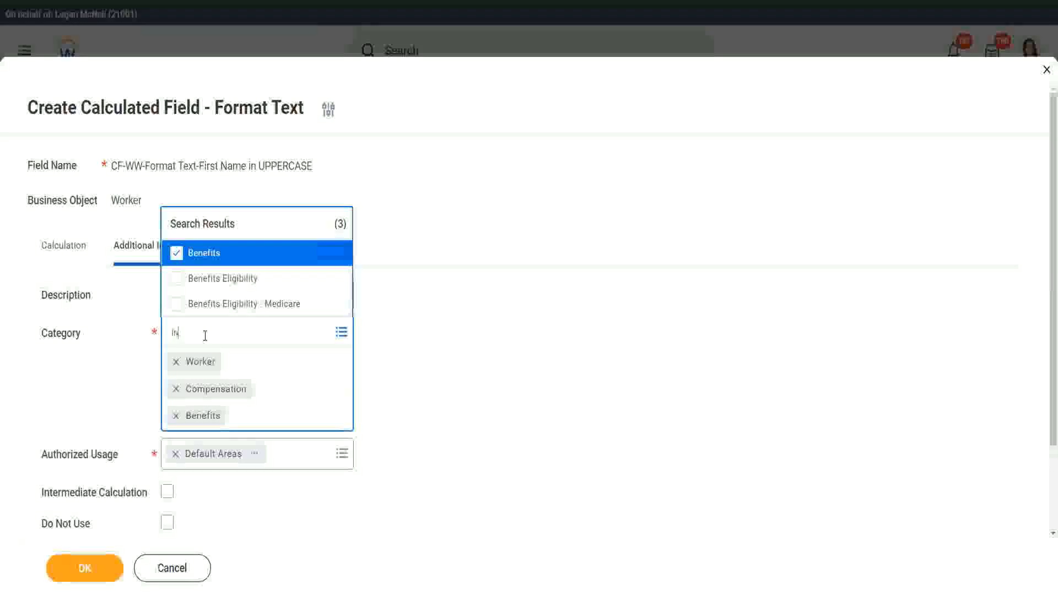
type("tegra")
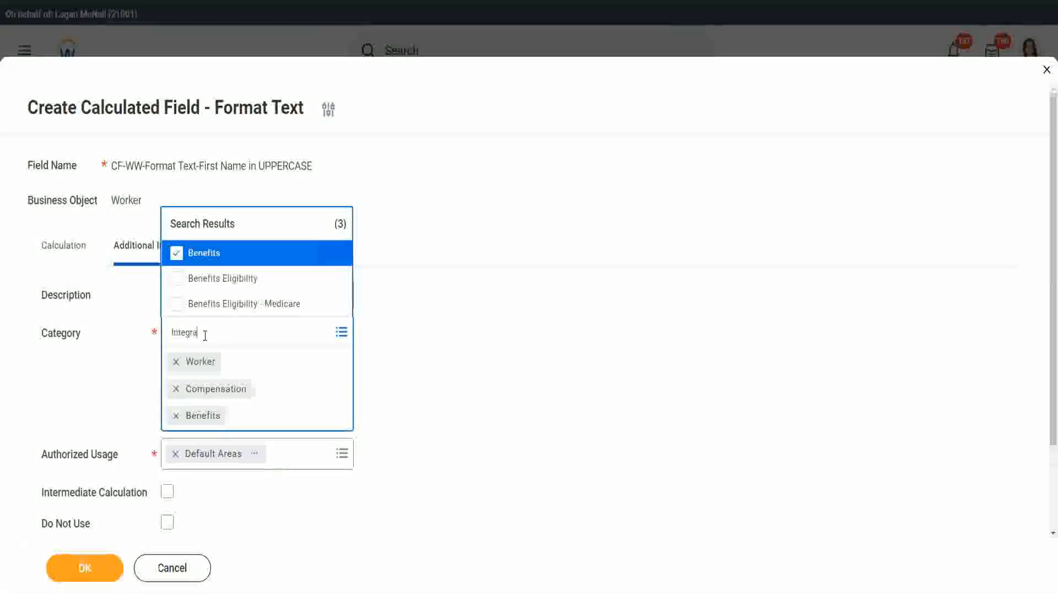
type("t")
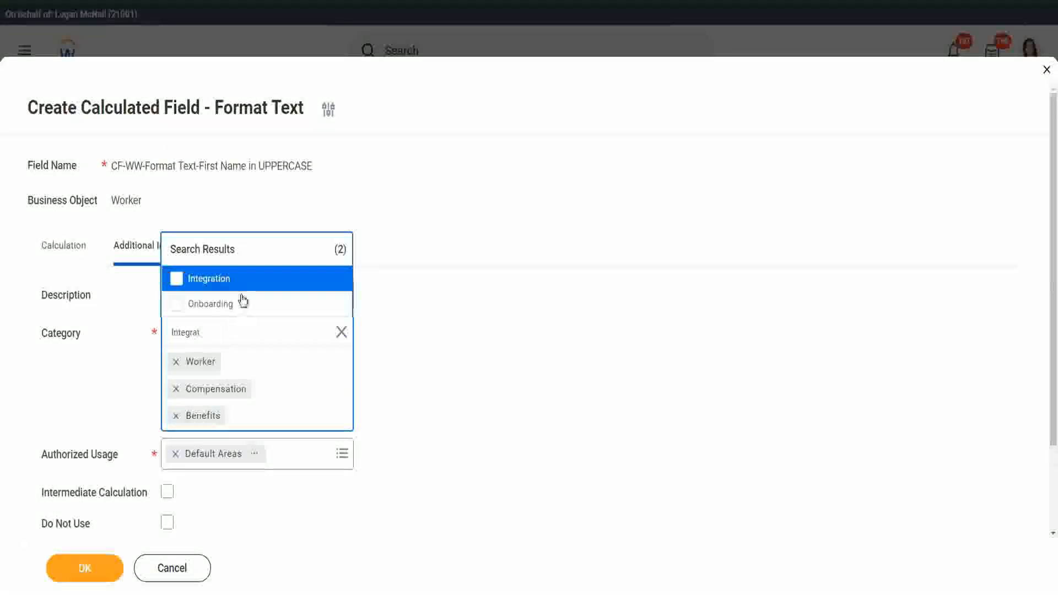
key("Return")
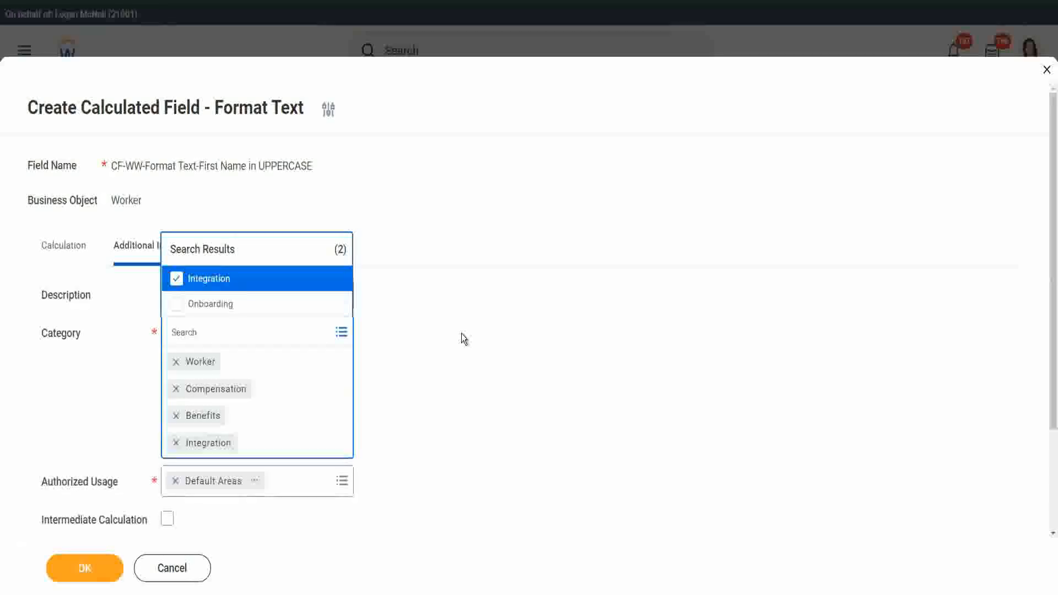
left_click(462, 334)
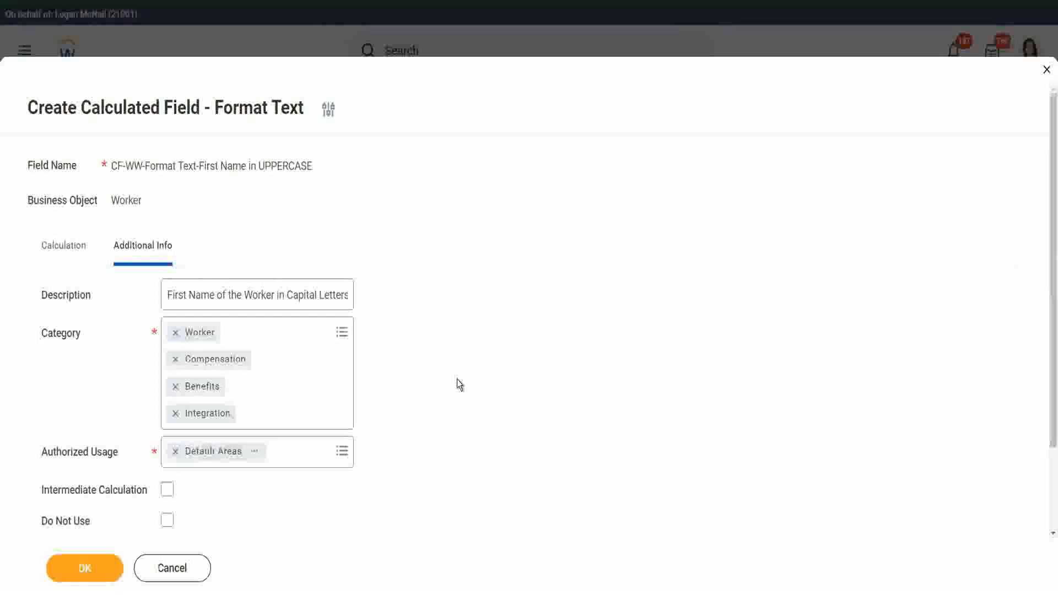
Step: Save the 'CF-WW-Format Text-First Name in UPPERCASE' calculated field and view its Save Confirmation
left_click(78, 570)
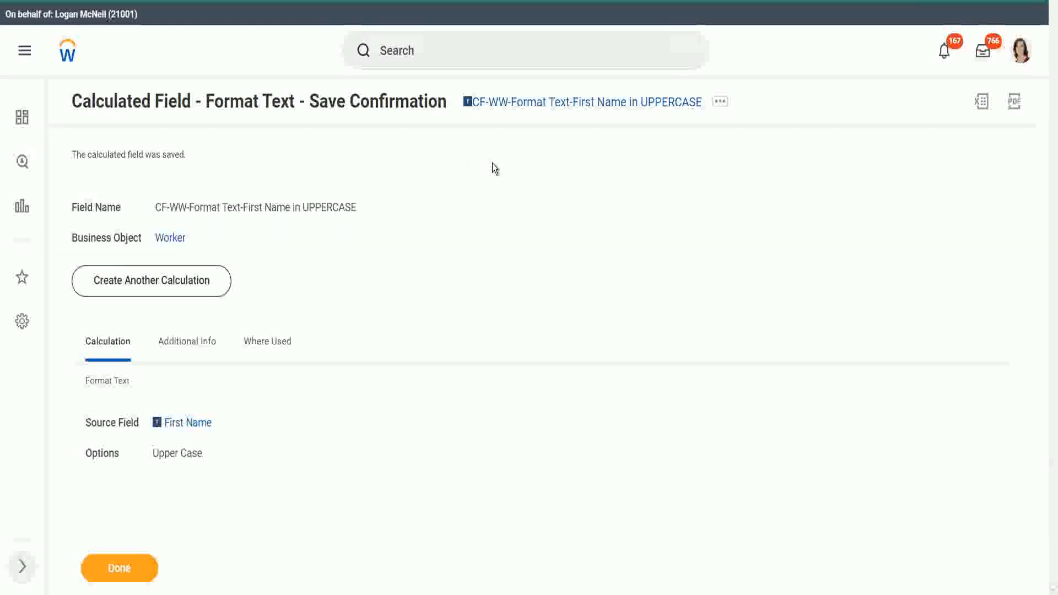
Step: Search 'create cust repor' and launch the Create Custom Report task
left_click(429, 58)
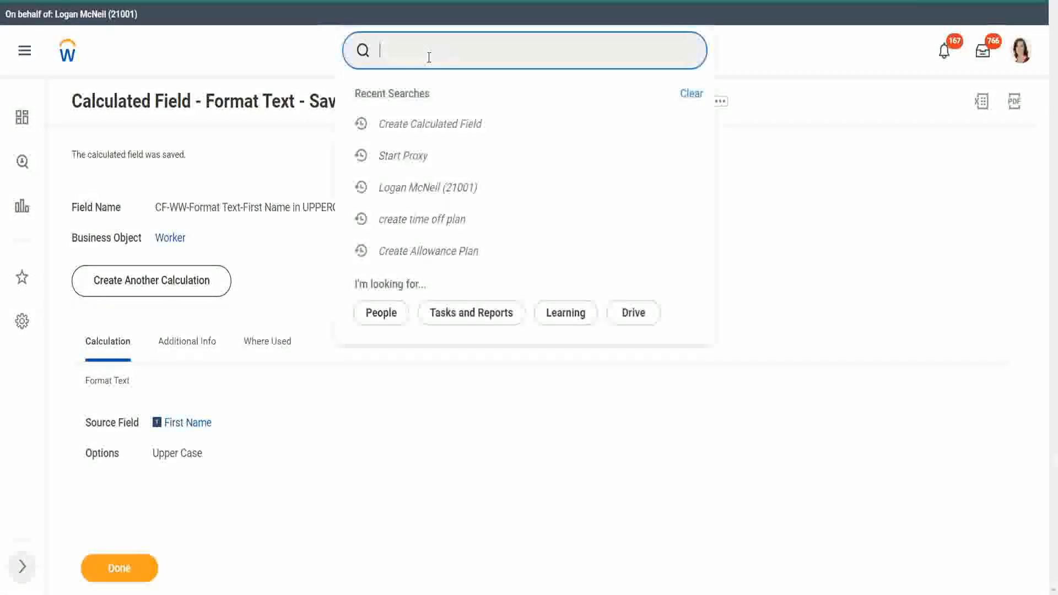
type("creat")
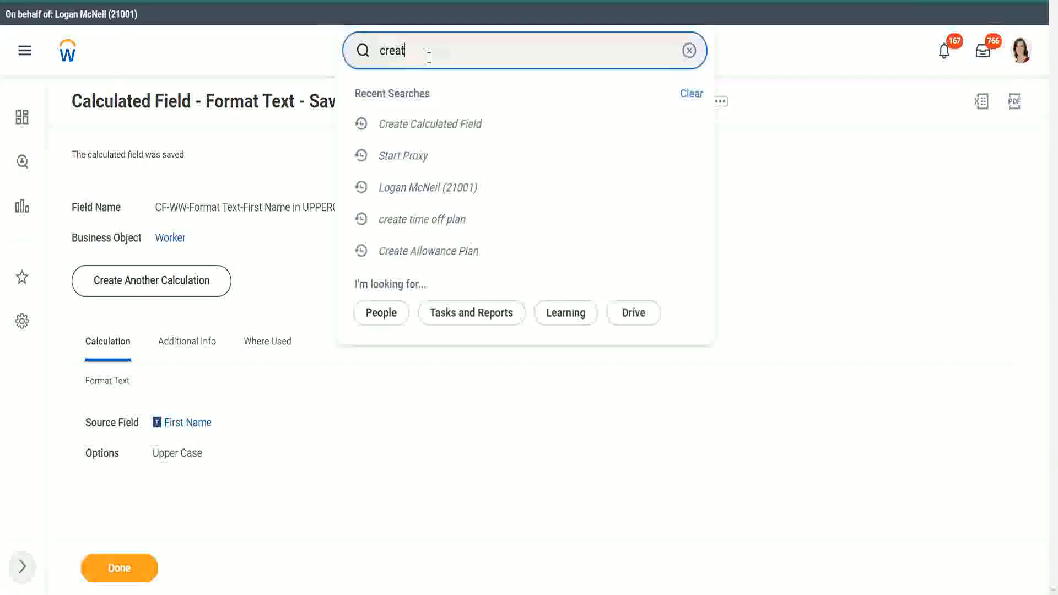
type("e cust")
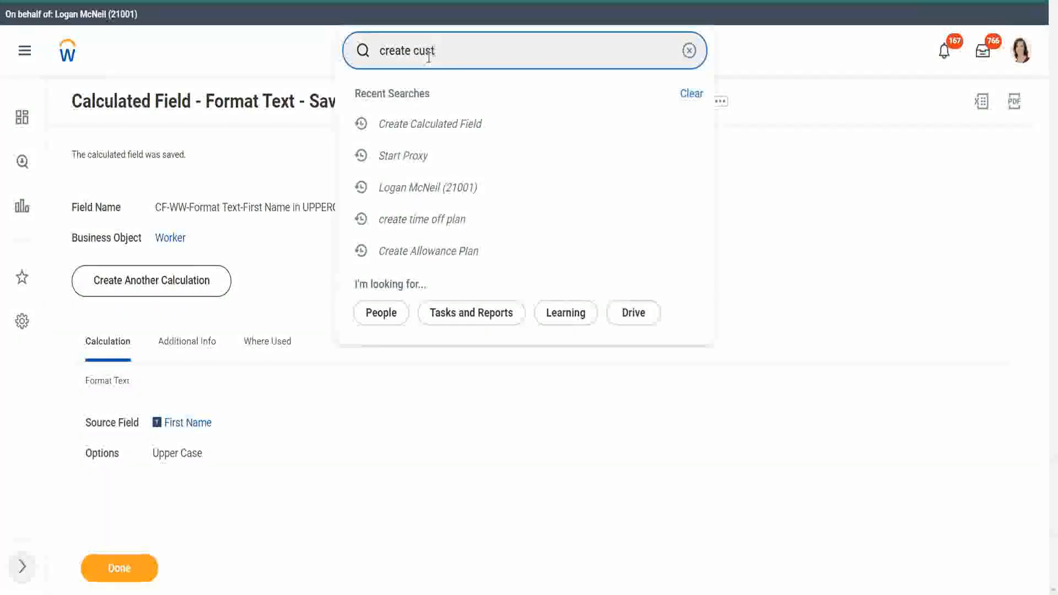
type(" repor")
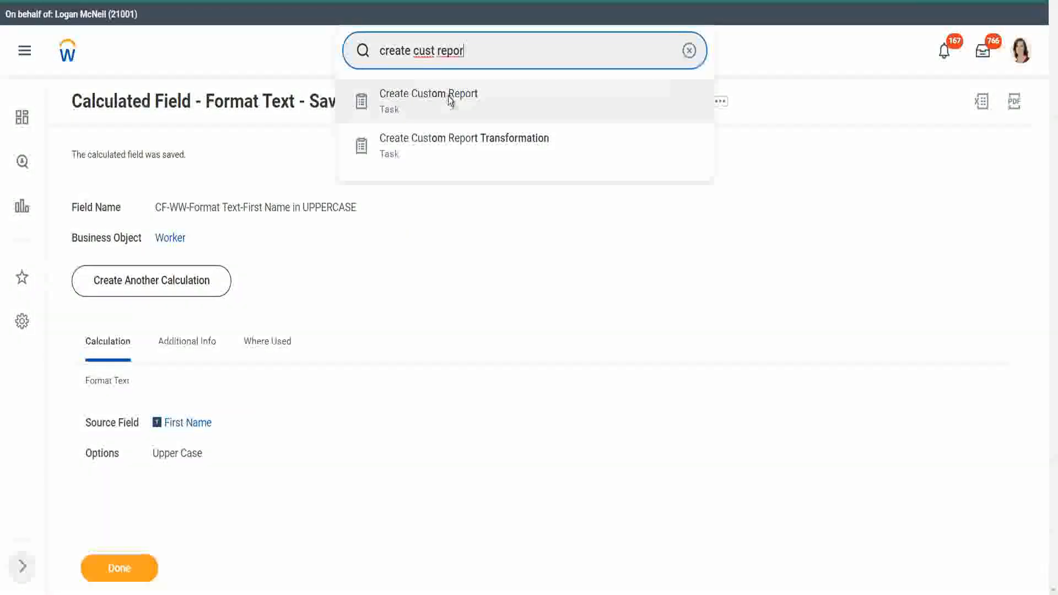
left_click(448, 96)
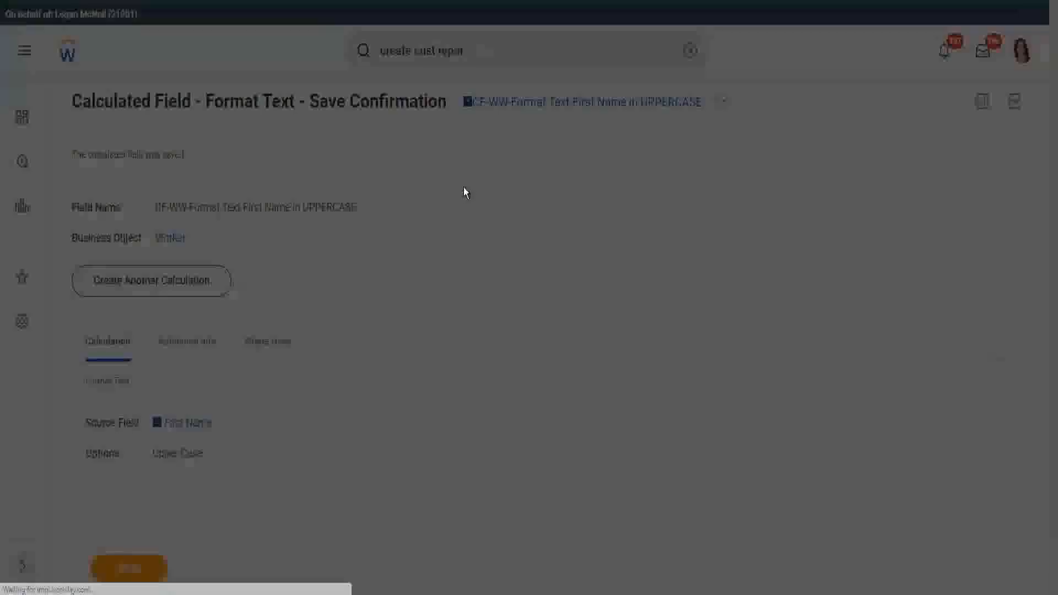
left_click(134, 122)
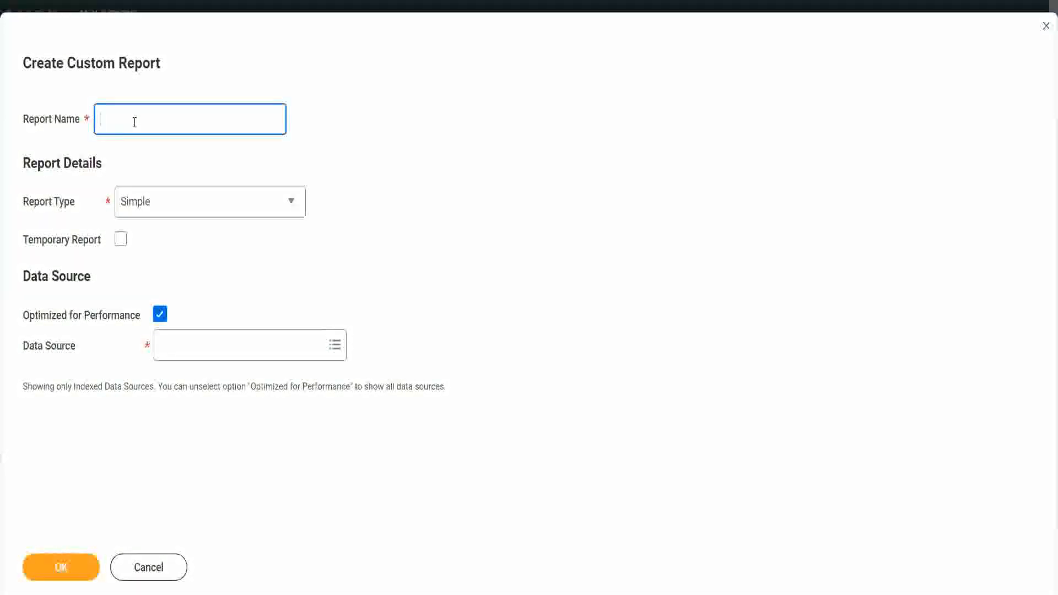
Step: Name the report 'WW Employee Details' and set its Report Type to Advanced
type("WW")
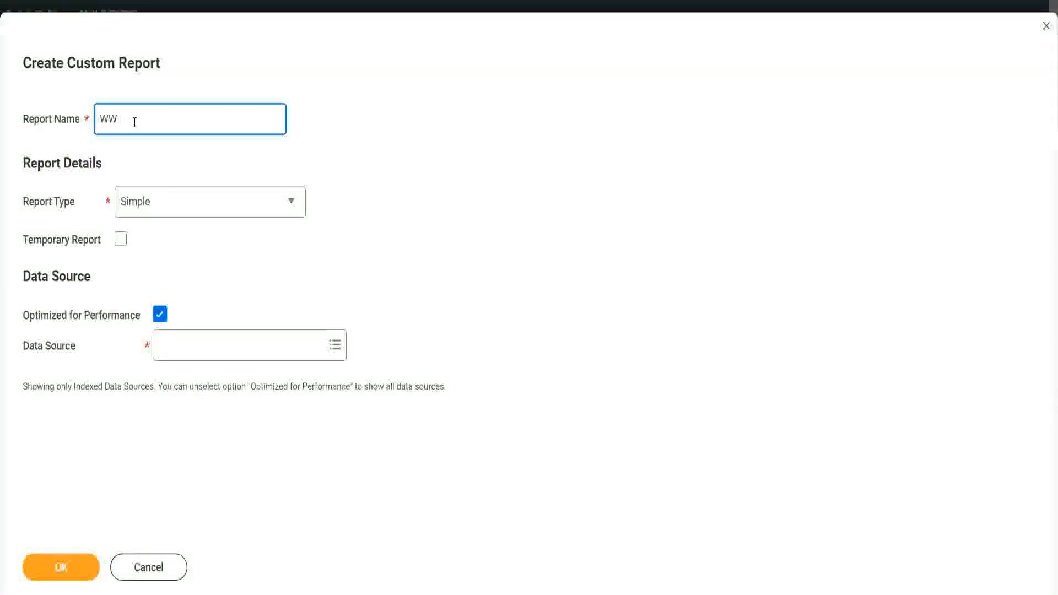
type(" Employee Details Report")
double_click(206, 118)
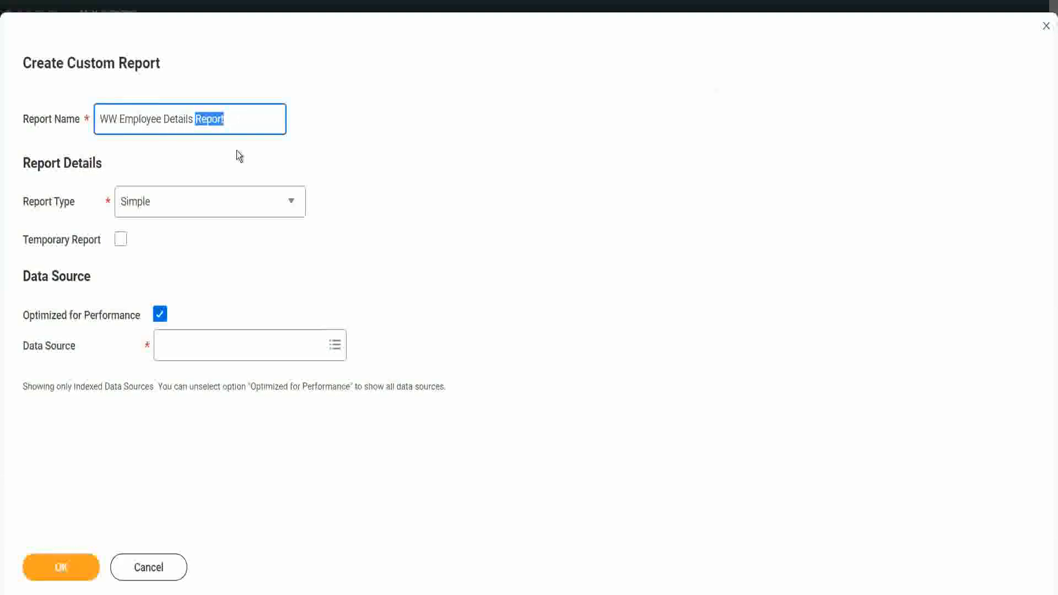
key("BackSpace")
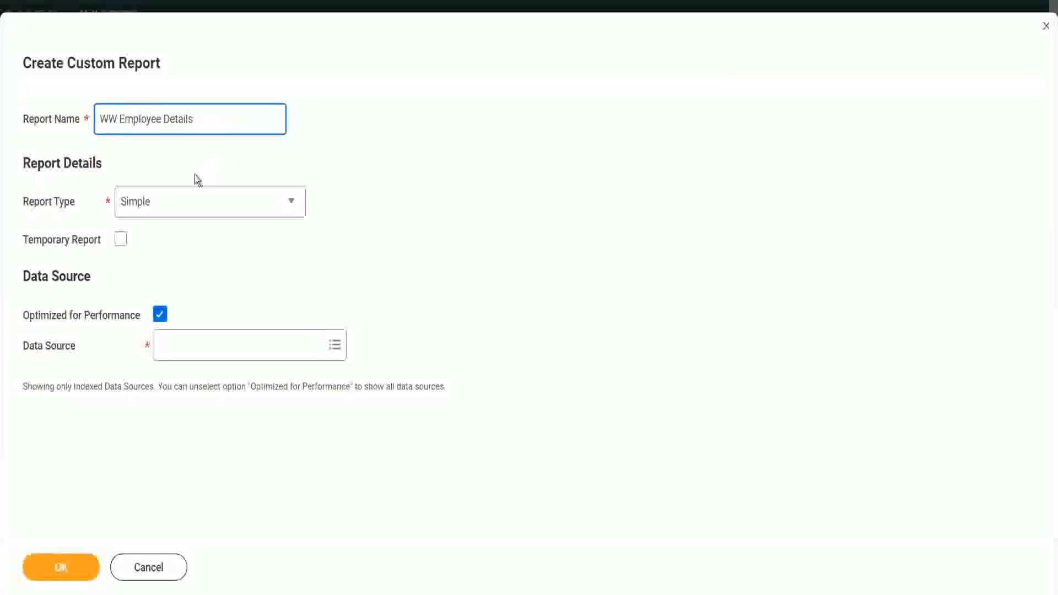
left_click(161, 204)
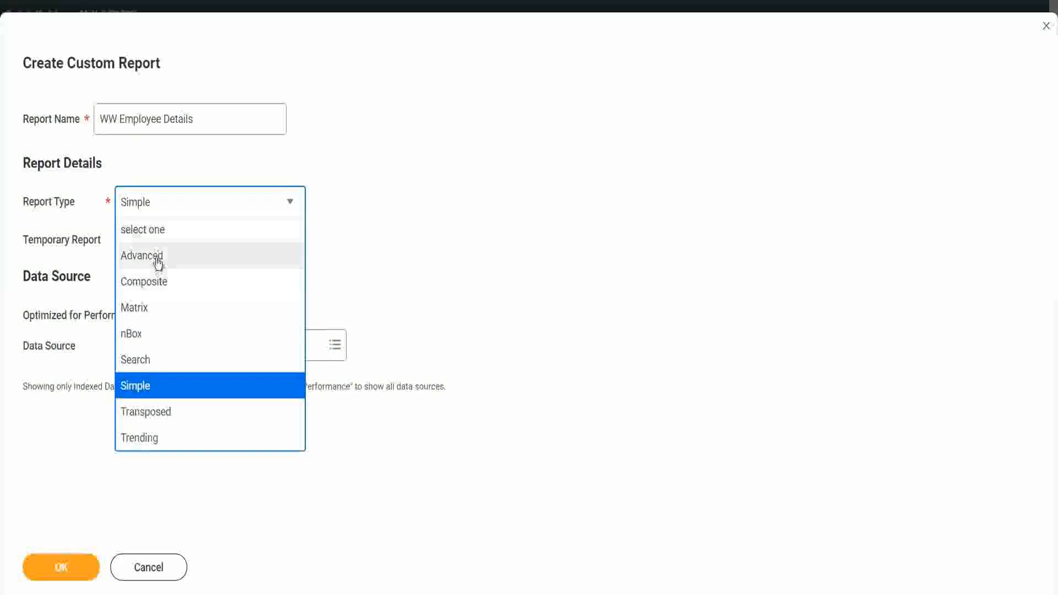
left_click(157, 261)
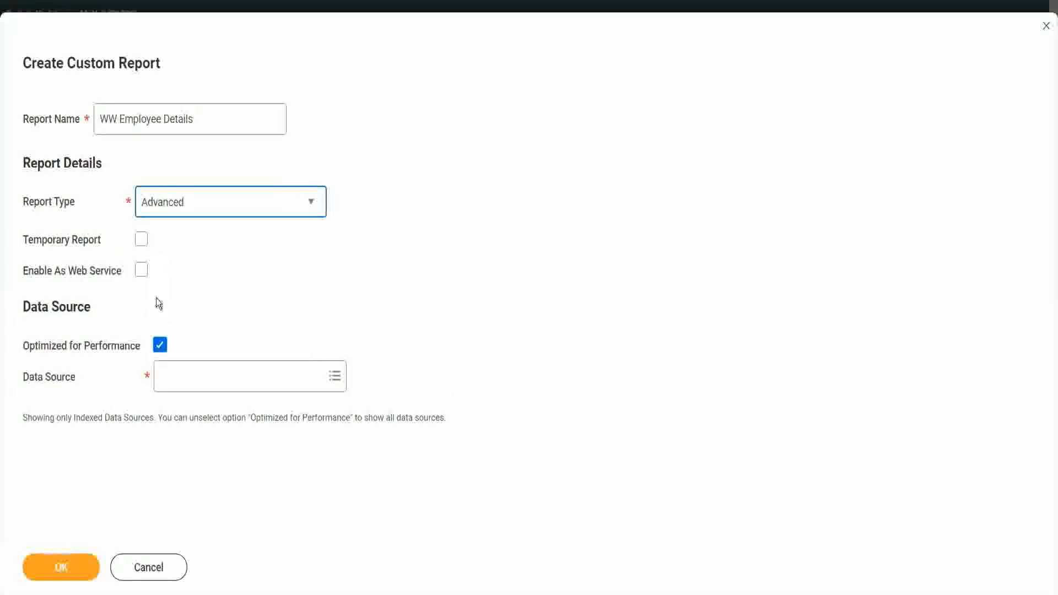
Step: Untick Optimized for Performance, choose Workers for HCM Reporting as data source, and confirm
left_click(160, 345)
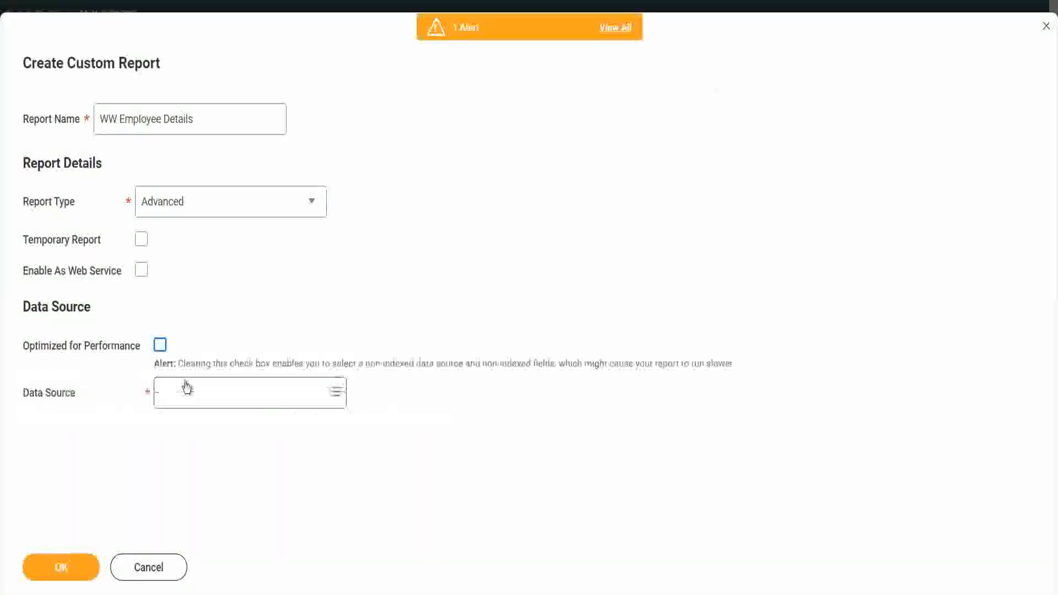
left_click(183, 393)
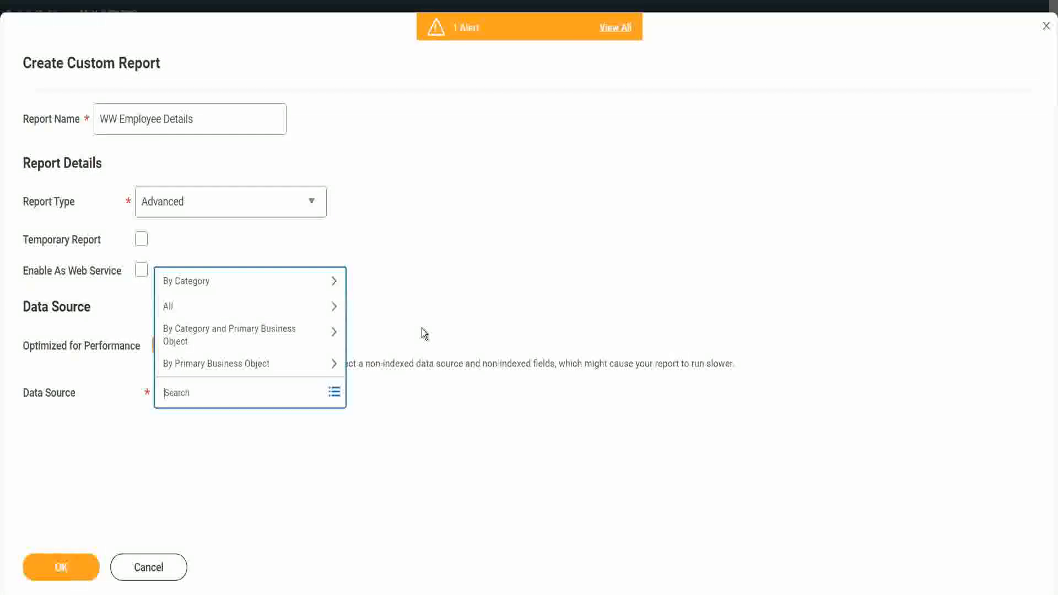
type("wo")
type("rker")
type(" for hd")
type("m report")
type("ing")
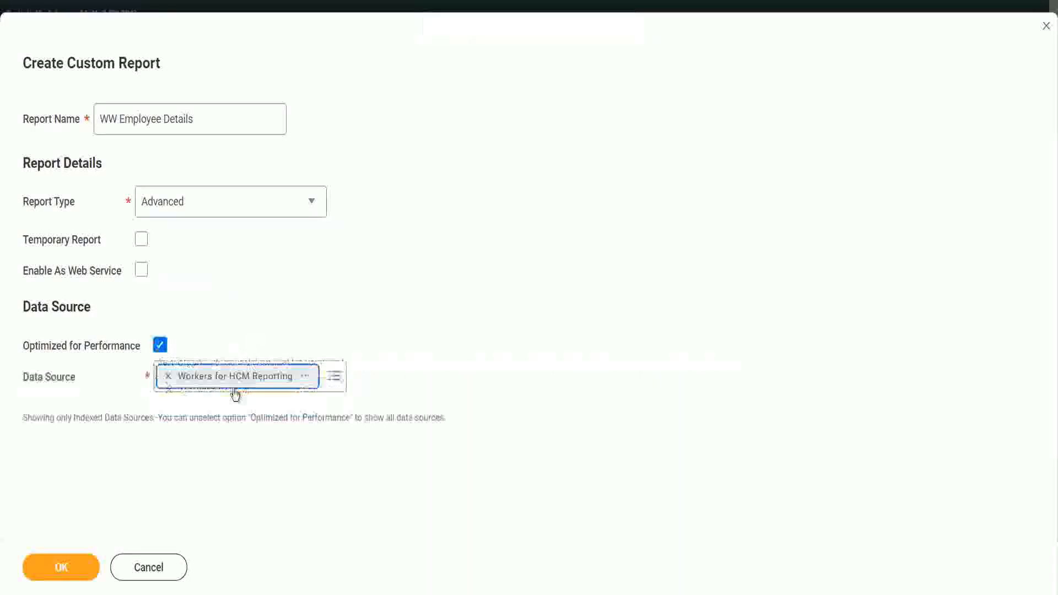
left_click(160, 345)
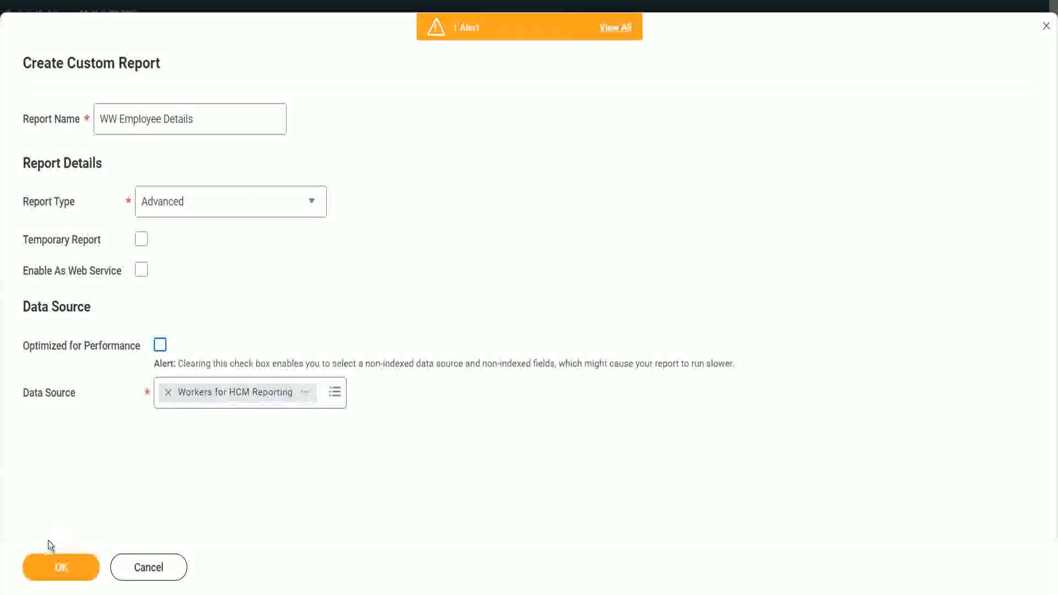
left_click(76, 567)
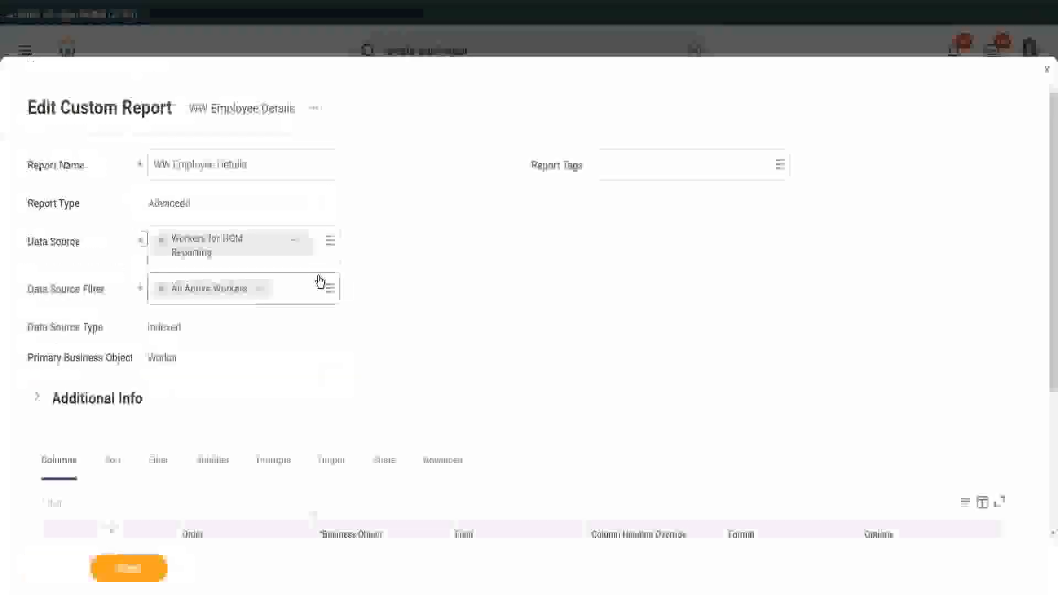
Step: Set the first report column's field to Worker
scroll(302, 336, "down", 5)
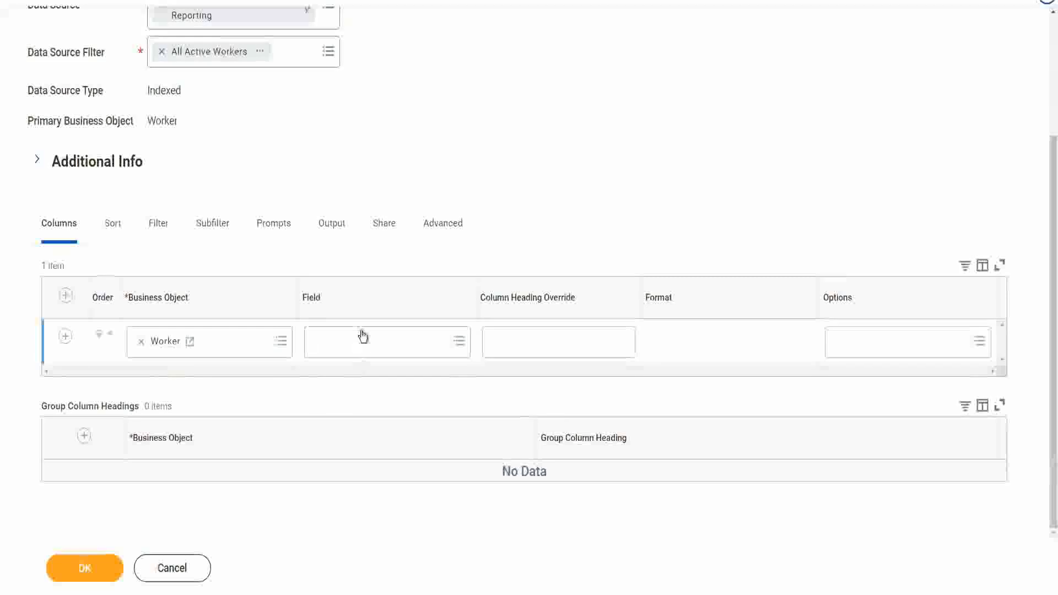
left_click(362, 334)
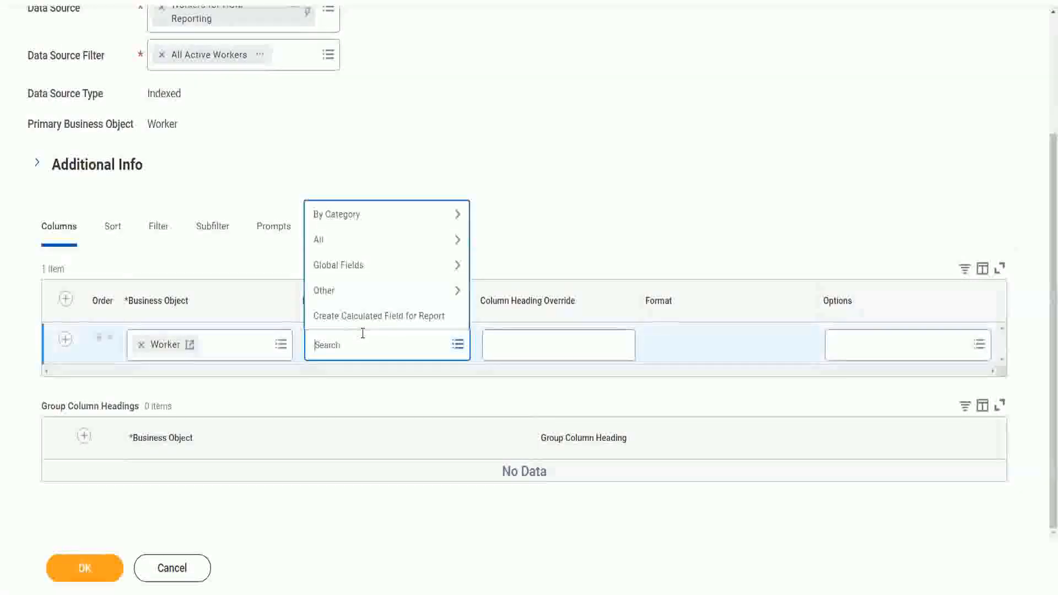
type("Worker")
key("Return")
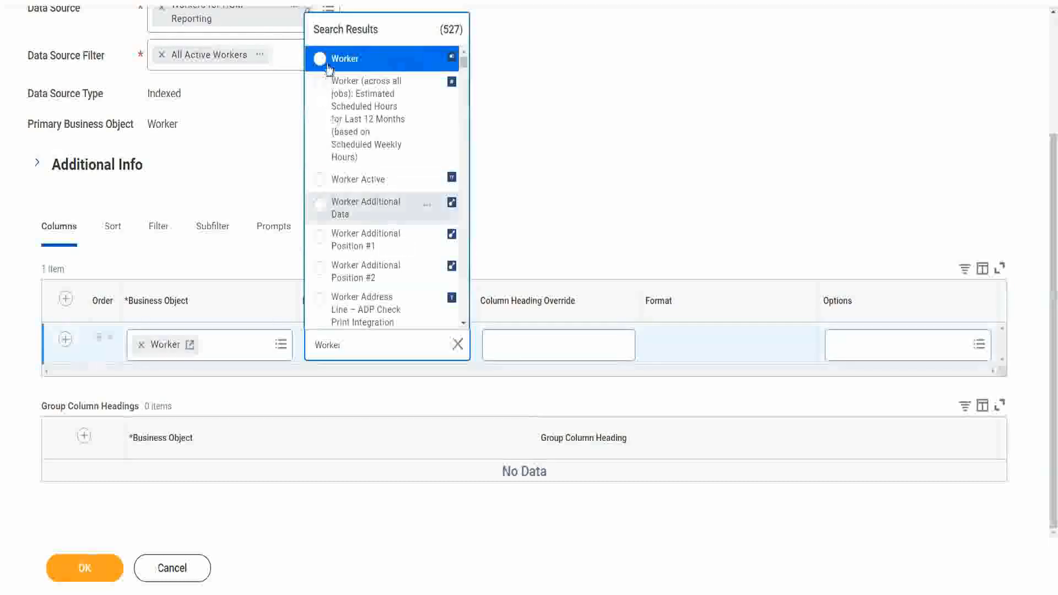
left_click(348, 65)
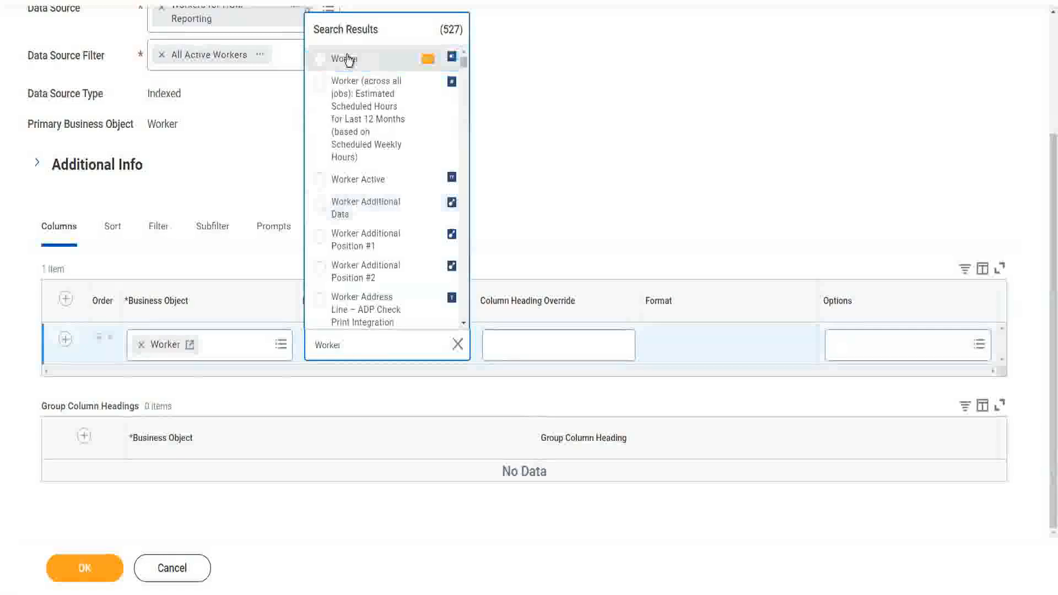
Step: Add a second column using First Name, then add an empty third column row
left_click(66, 343)
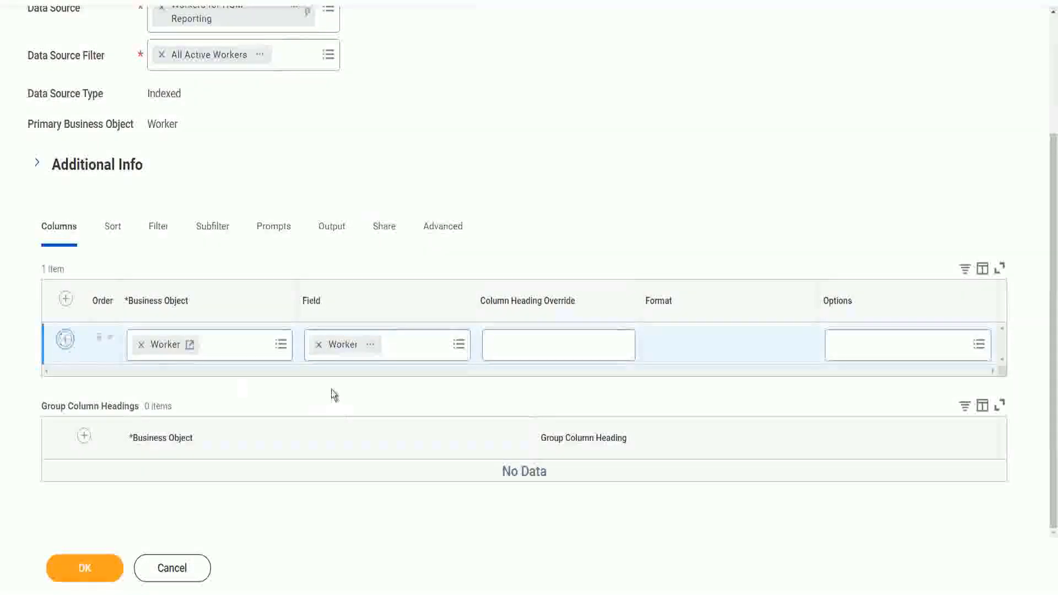
left_click(339, 390)
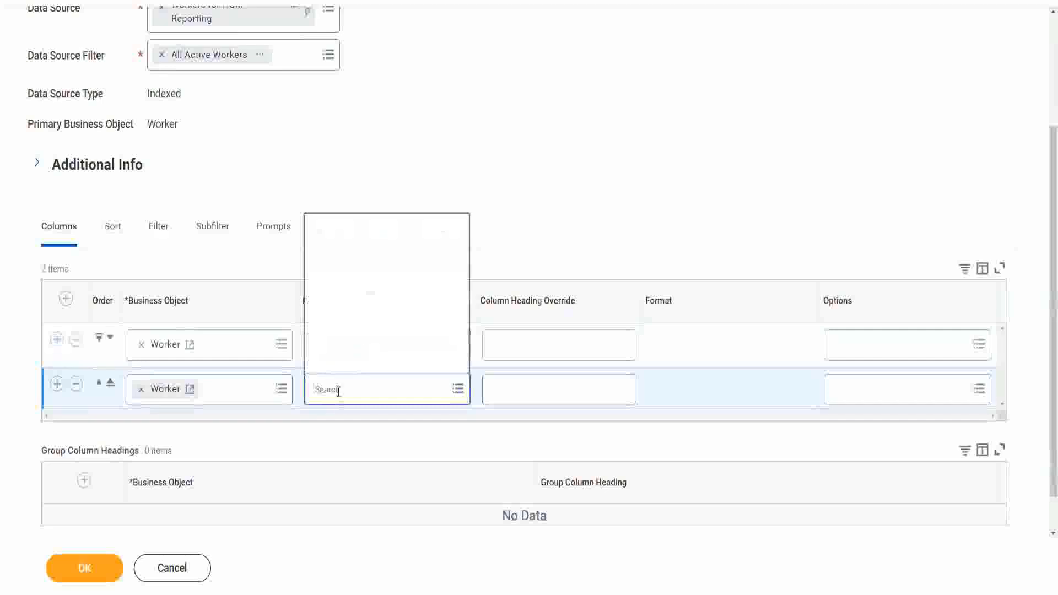
type("First Name")
key("Return")
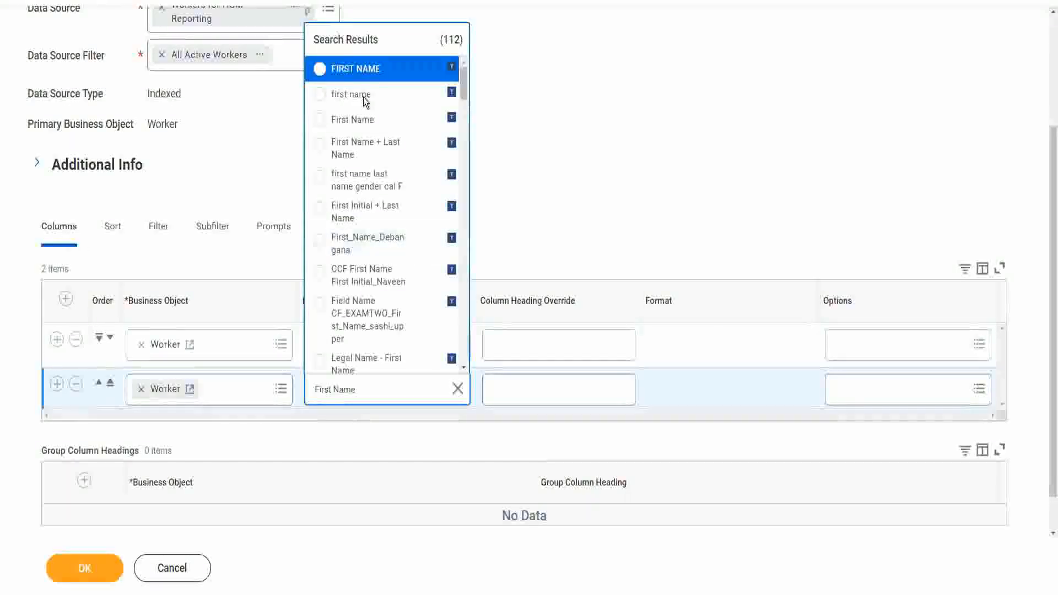
left_click(358, 120)
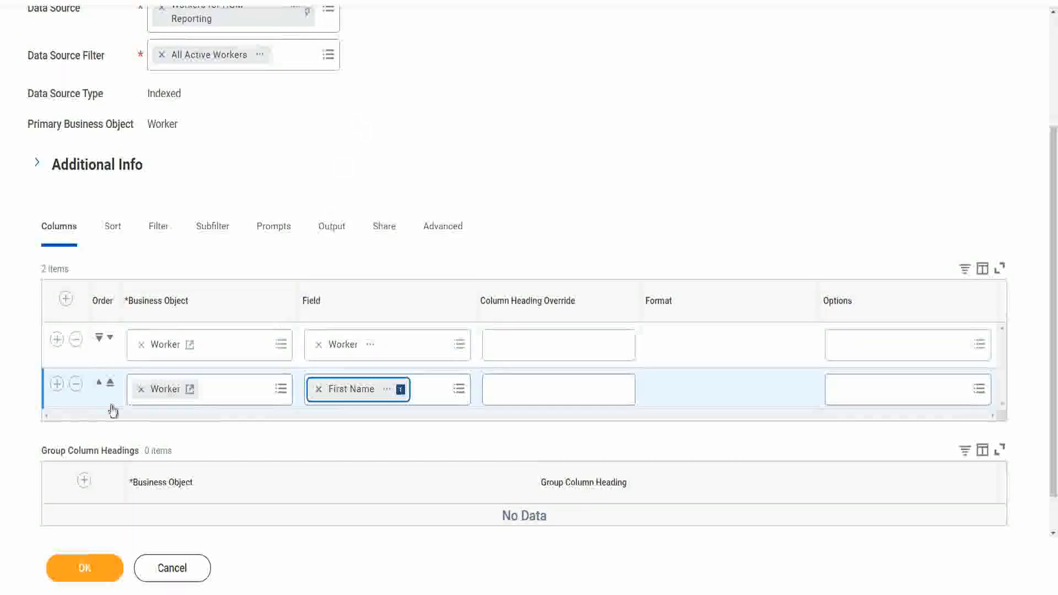
left_click(56, 386)
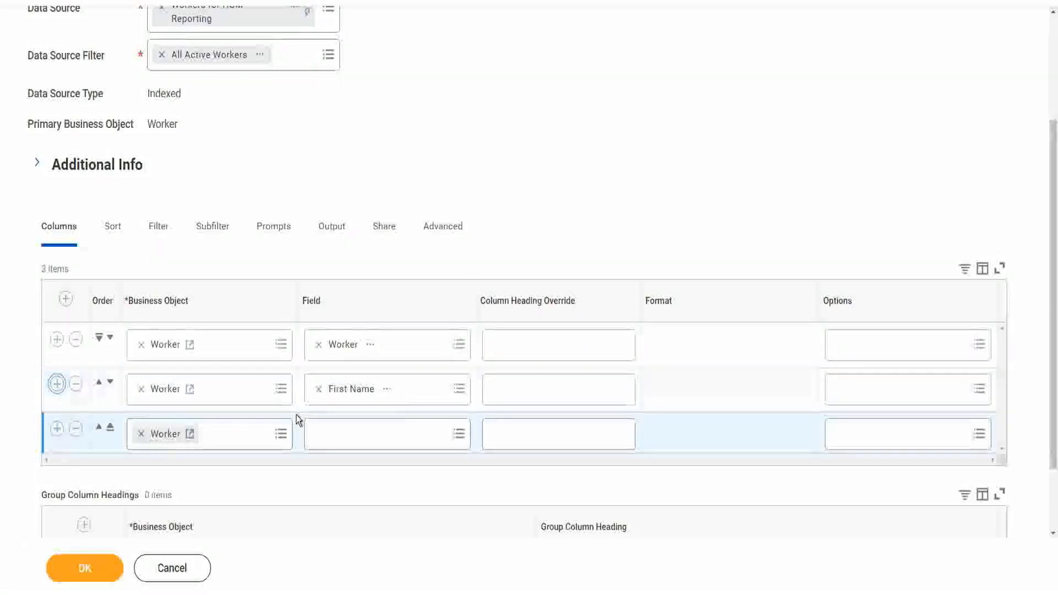
Step: Use CF-WW-Format Text-First Name in UPPERCASE for column three, headed 'First Name in Uppercase', and save
left_click(362, 435)
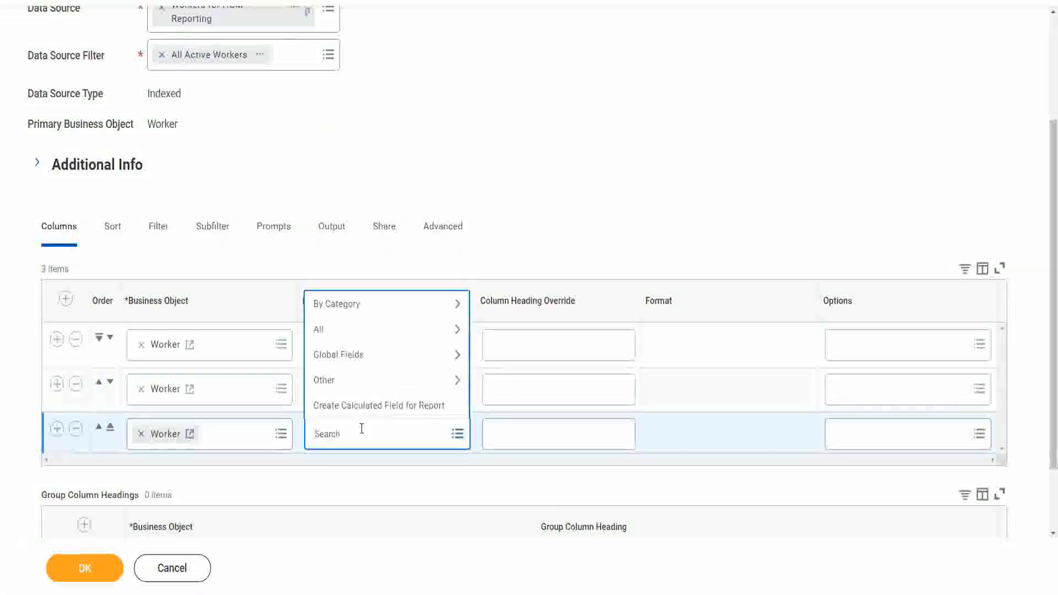
type("CF-W")
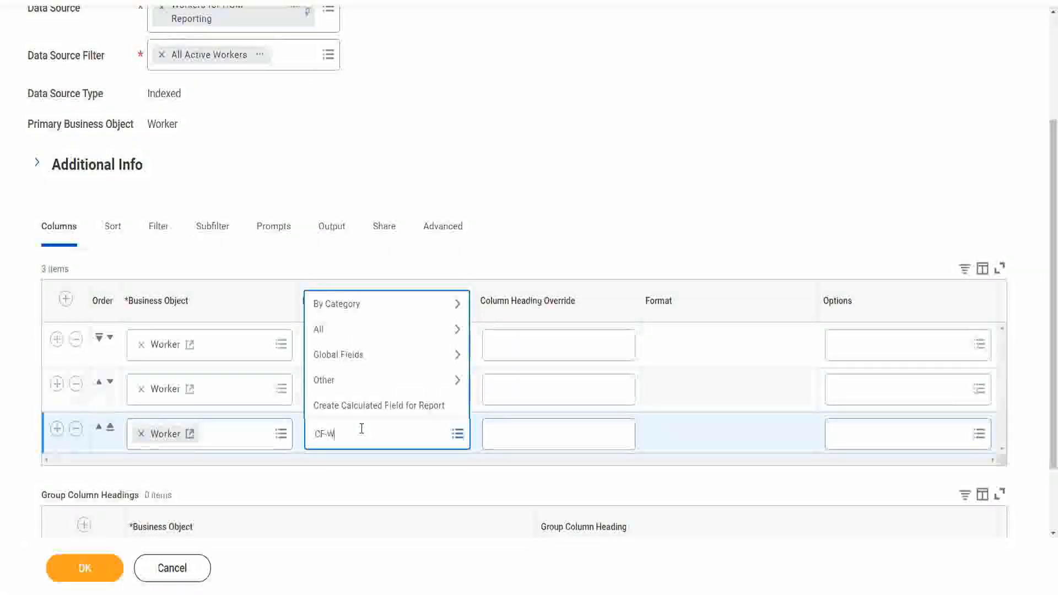
type("W")
key("Return")
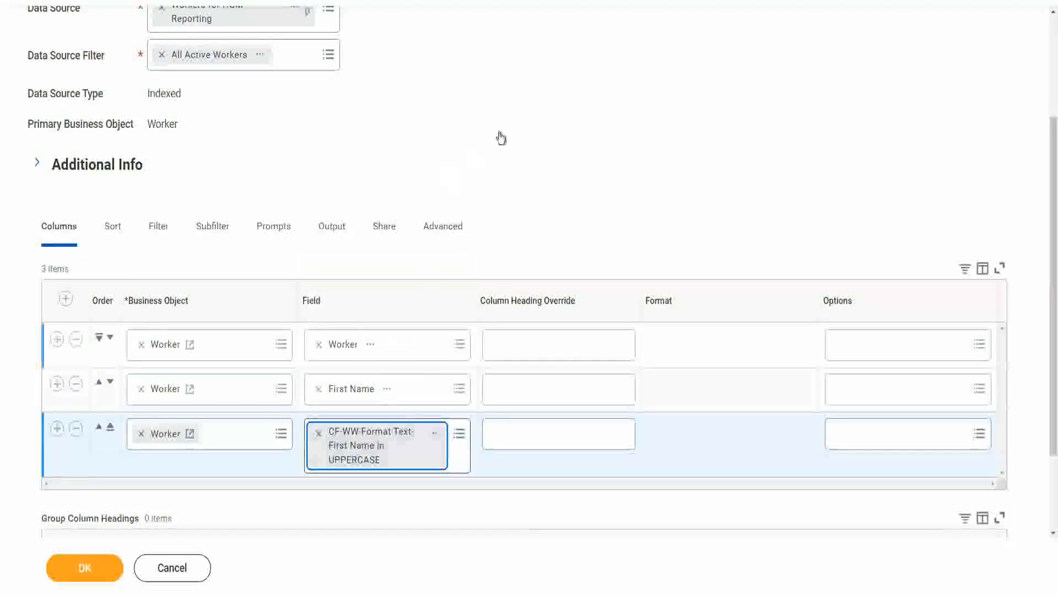
scroll(525, 213, "down", 2)
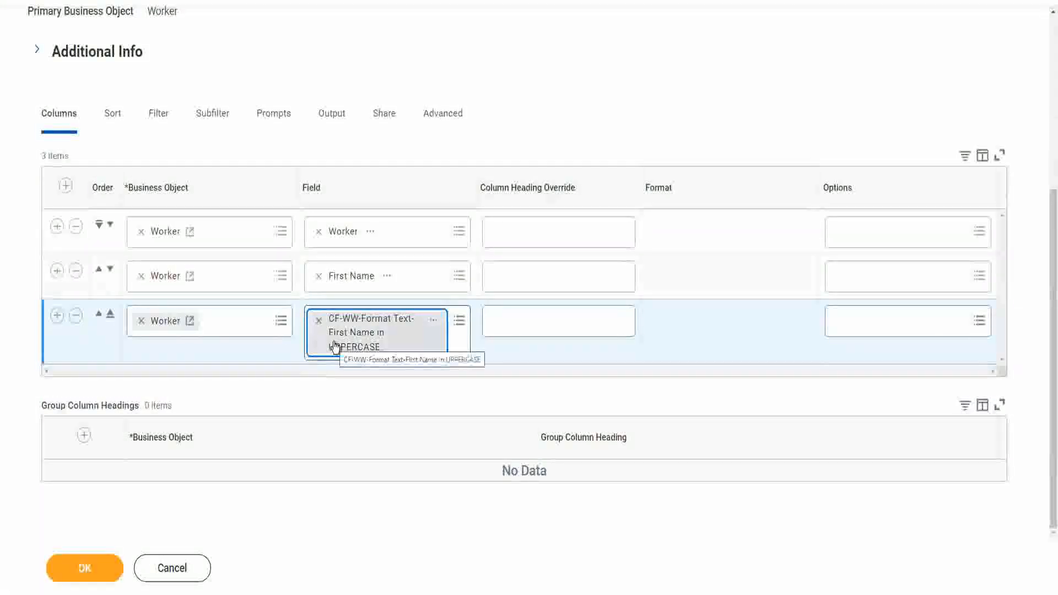
left_click(506, 324)
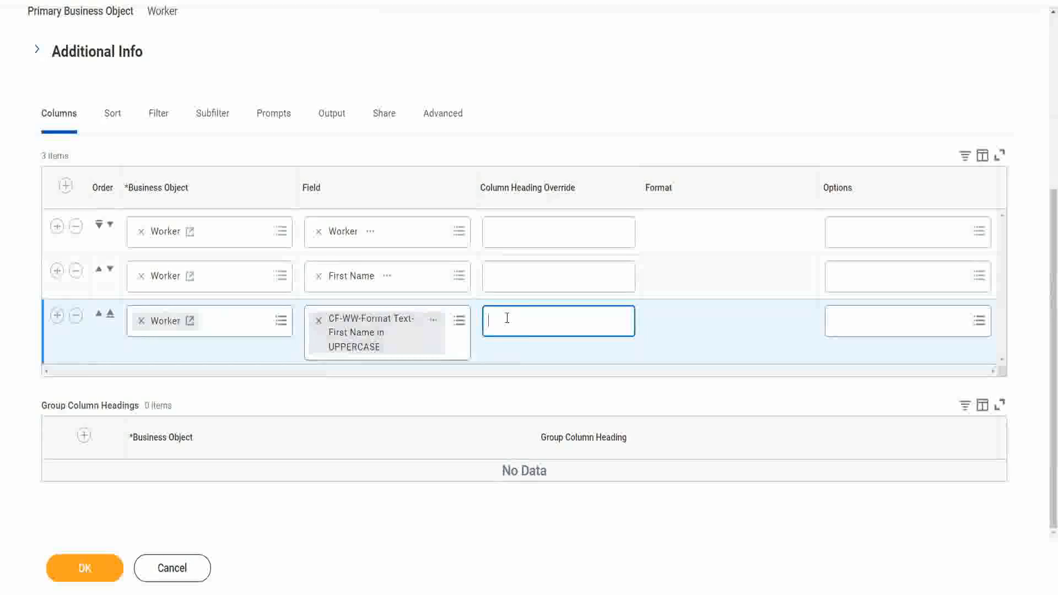
type("Firs")
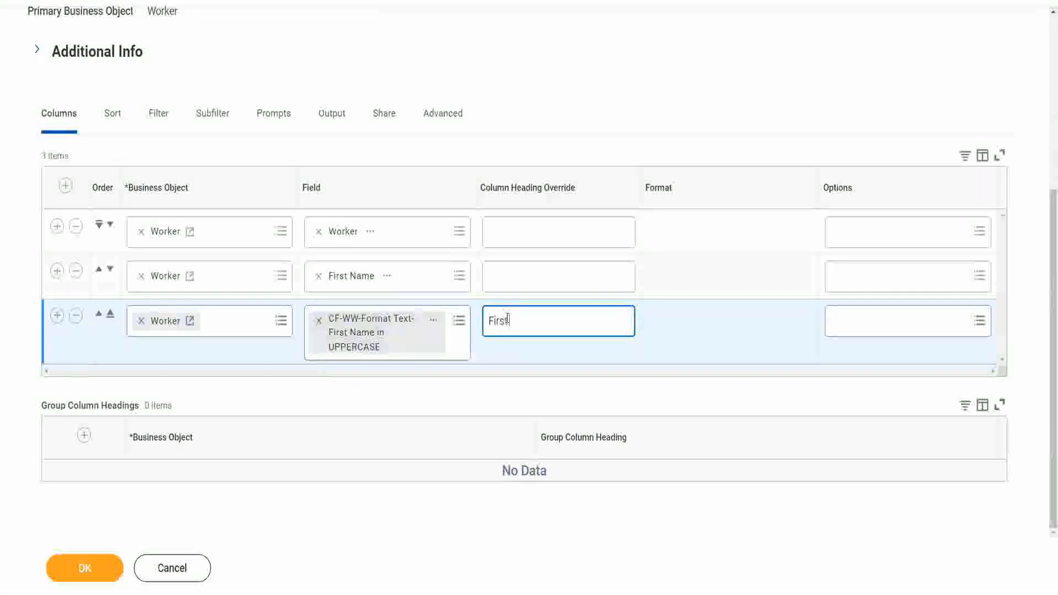
type("t Name in")
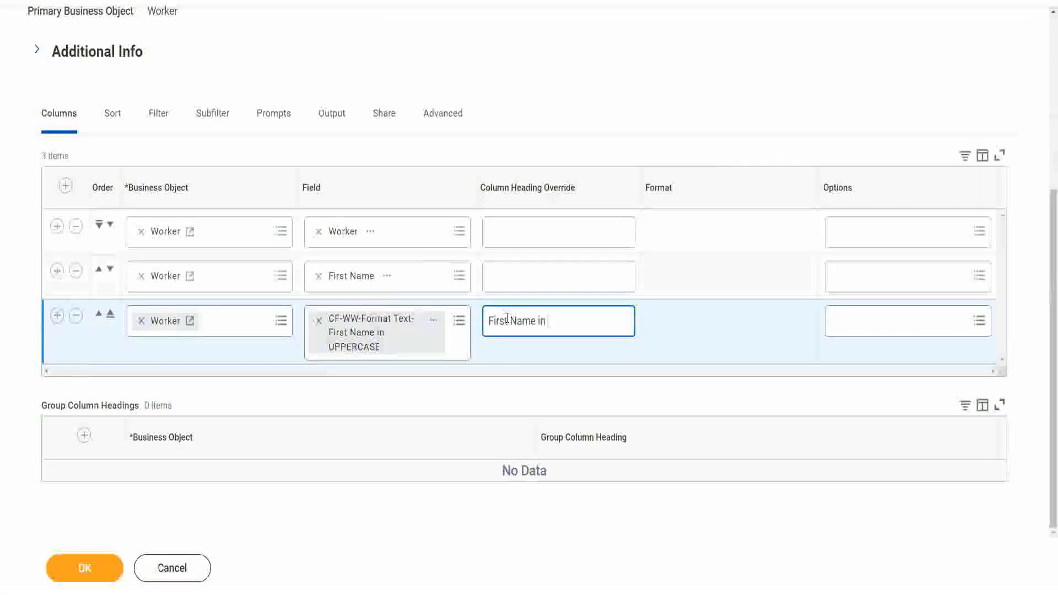
type(" Uppercase")
left_click(87, 567)
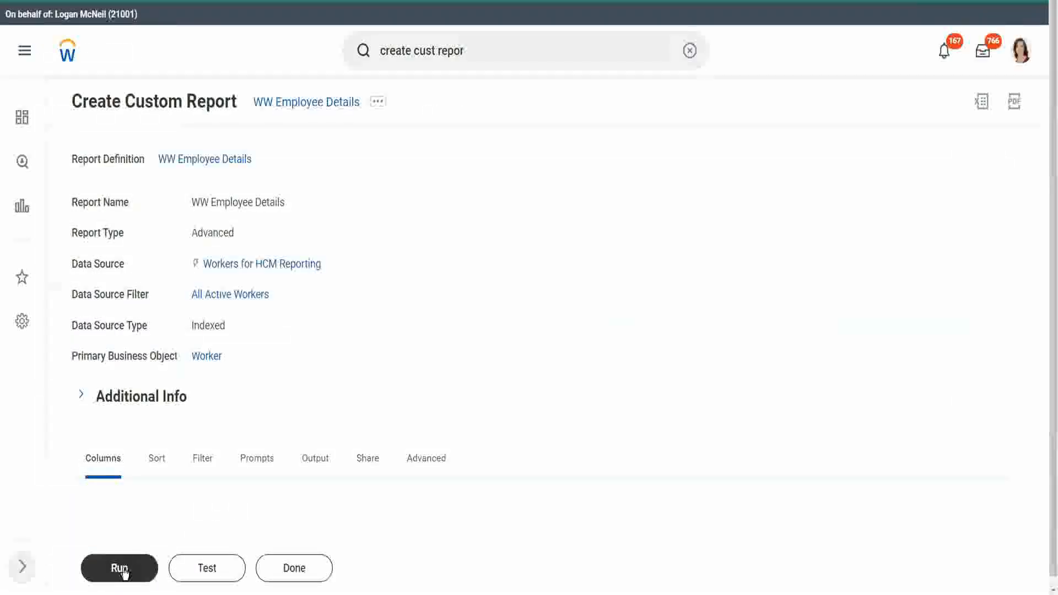
Step: Test-run the WW Employee Details report, review its output, and return to its definition
scroll(406, 359, "down", 3)
left_click(208, 572)
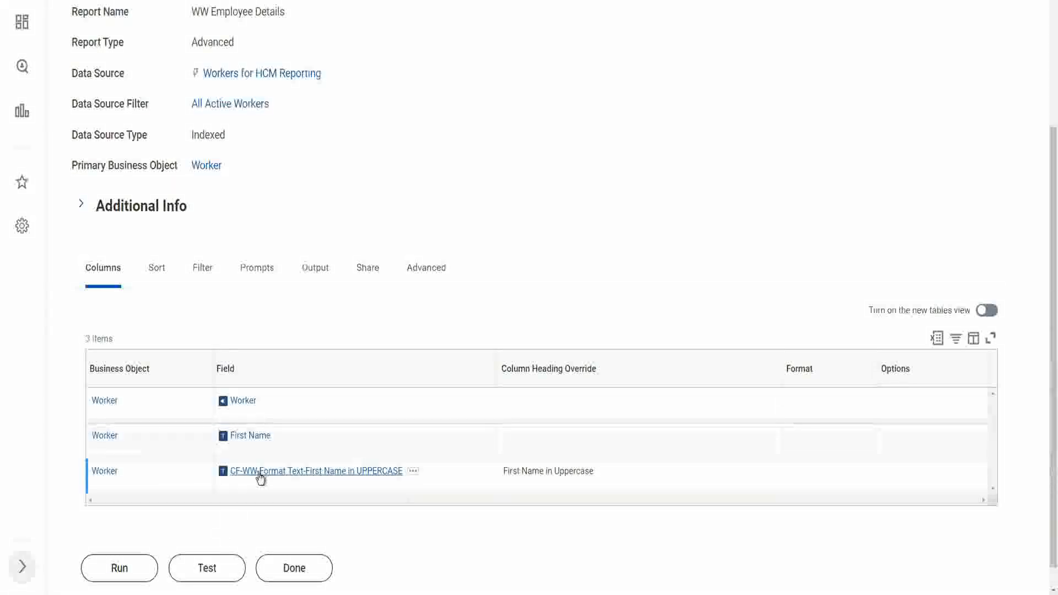
left_click(209, 568)
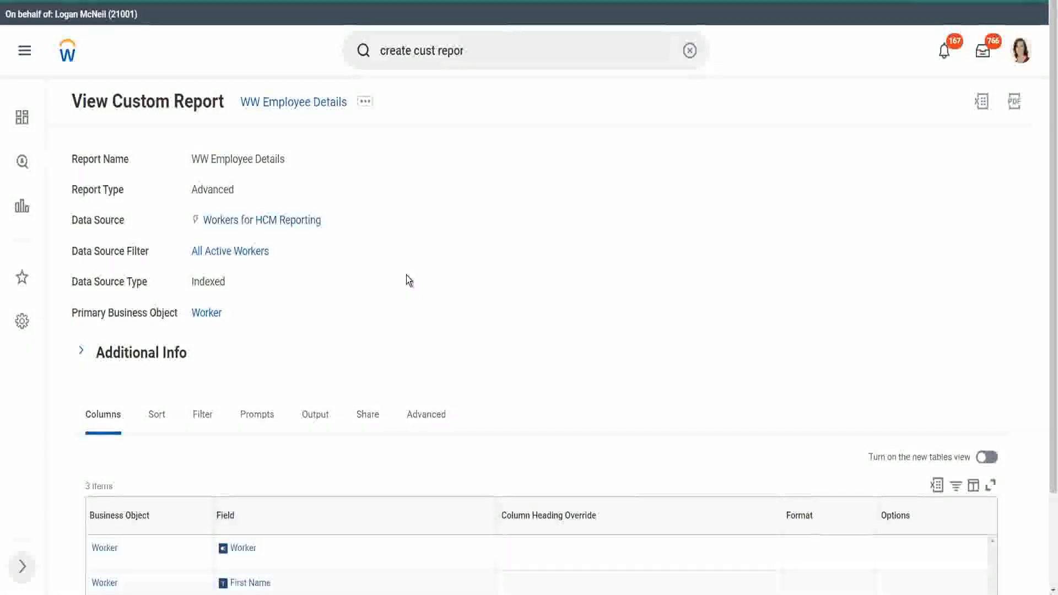
scroll(408, 286, "down", 2)
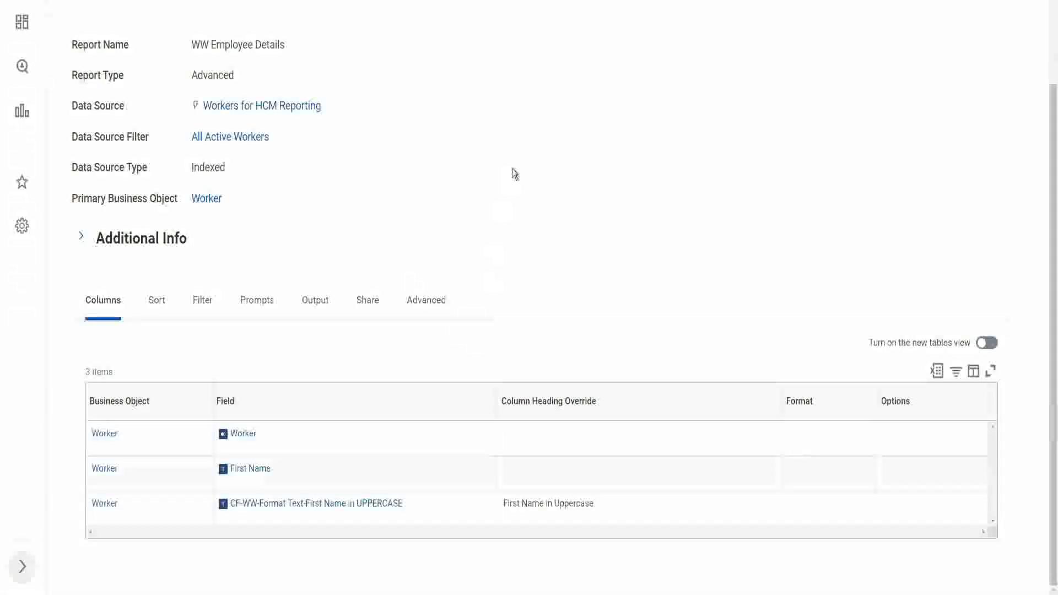